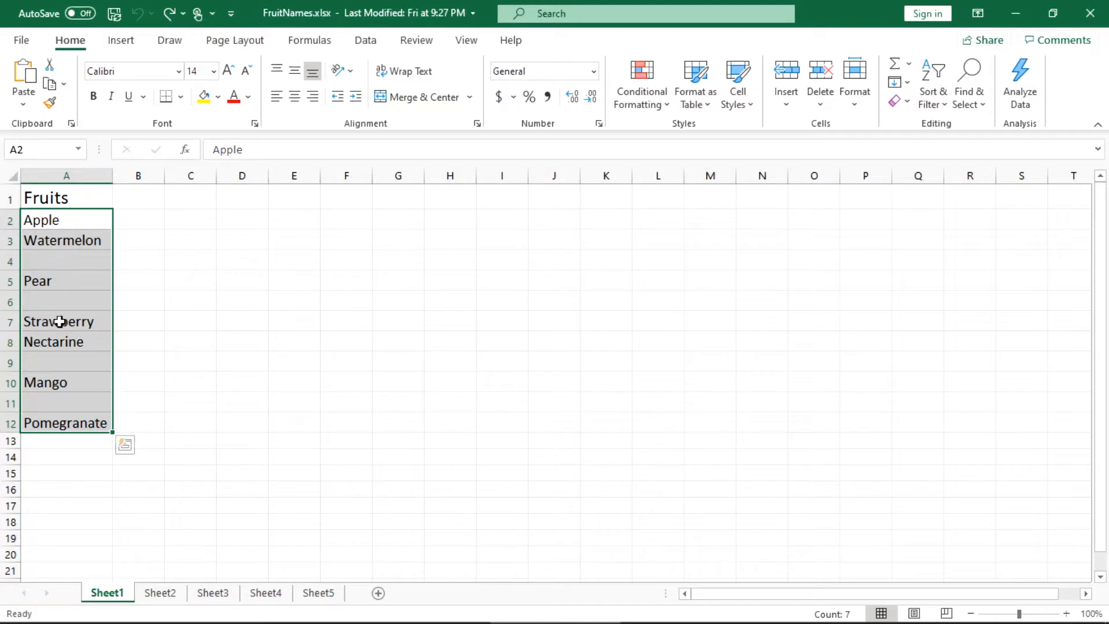
click(95, 260)
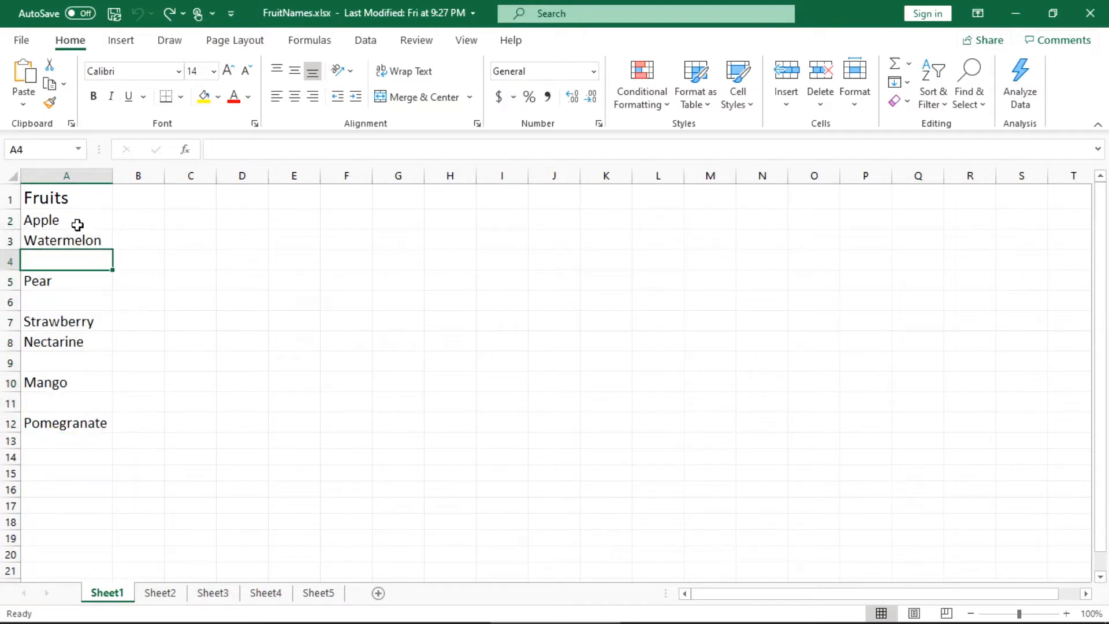
click(86, 301)
click(90, 357)
click(72, 401)
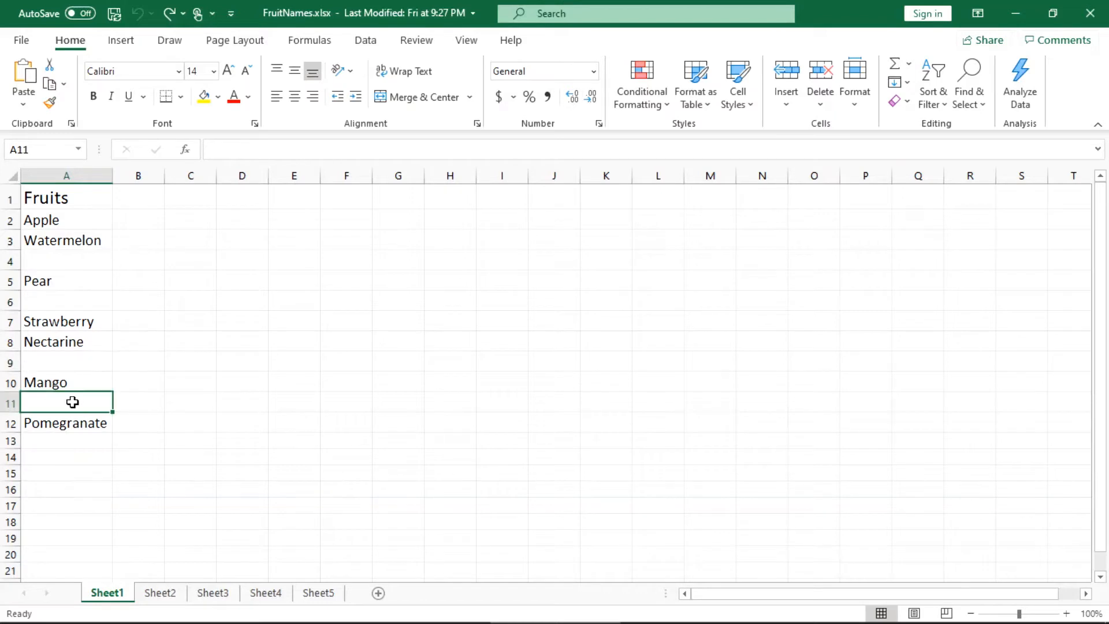
Sort the fruit list in A2:A12 on Sheet1 from A to Z so the blank cells move below the names.
click(79, 223)
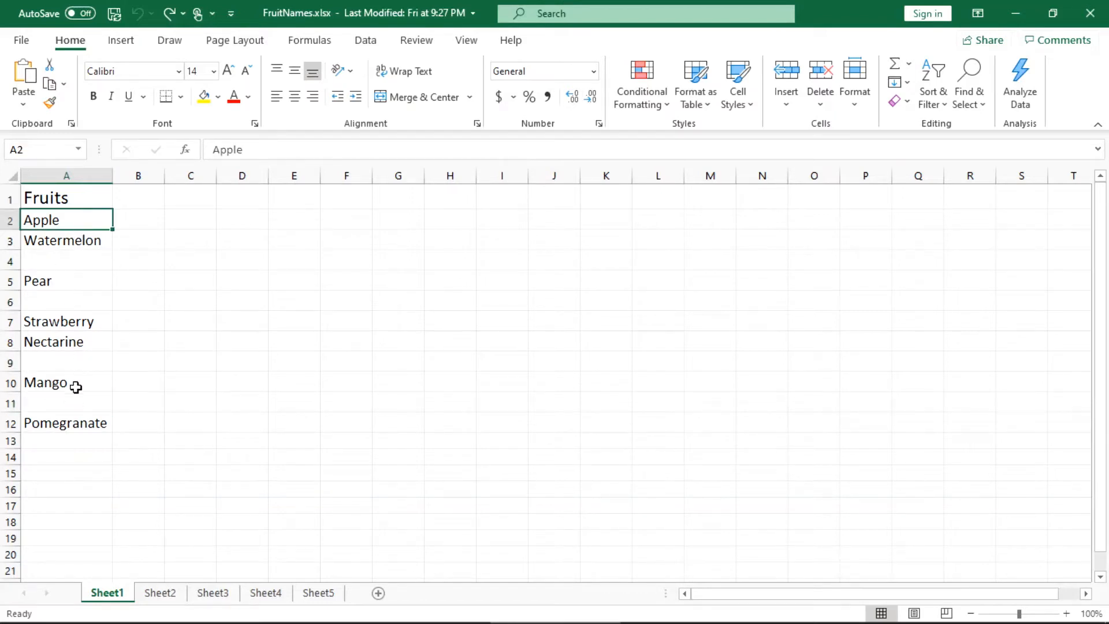
shift+click(77, 426)
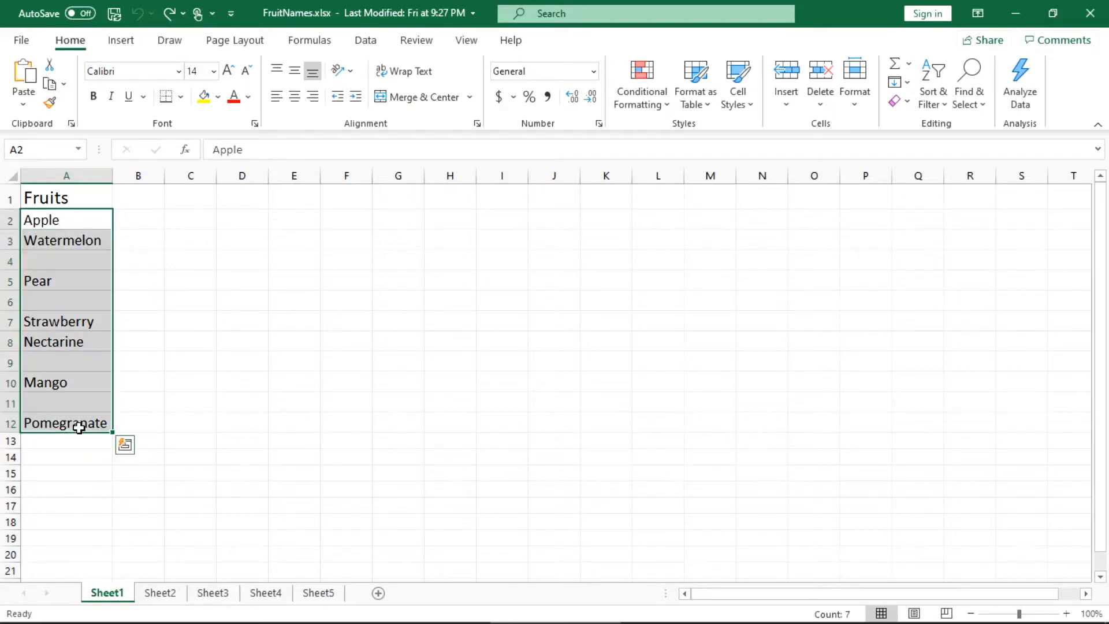
click(934, 105)
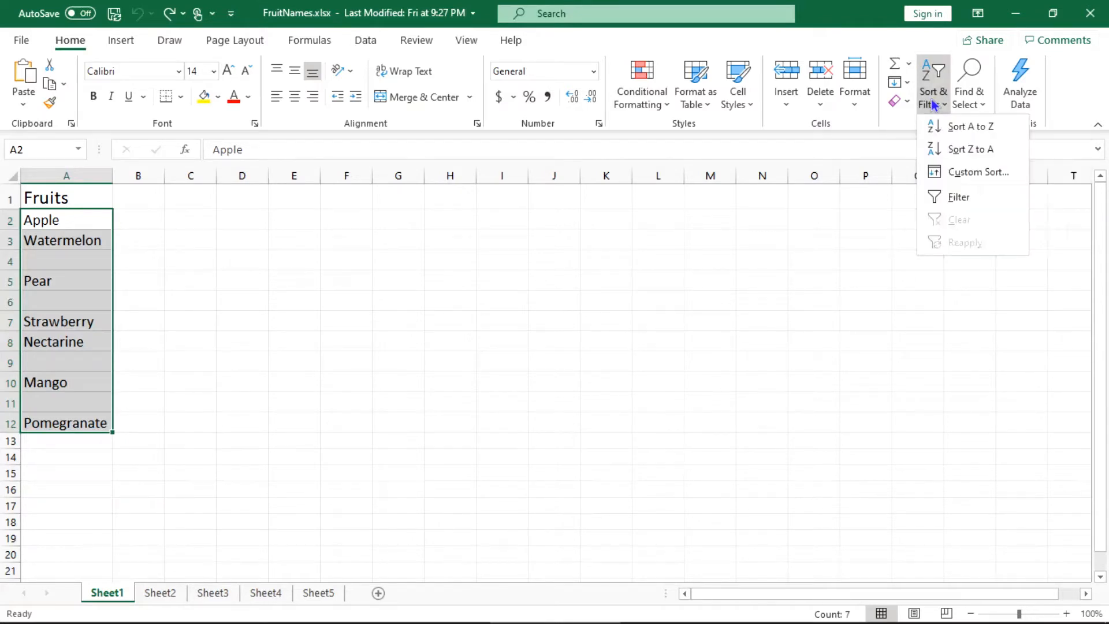
click(963, 127)
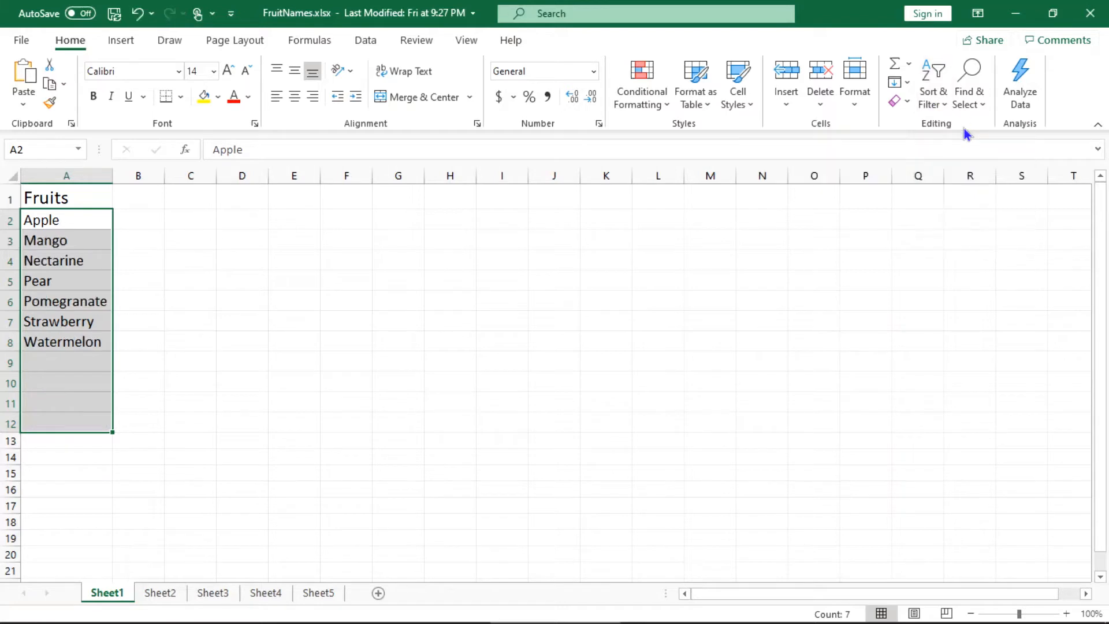
click(54, 227)
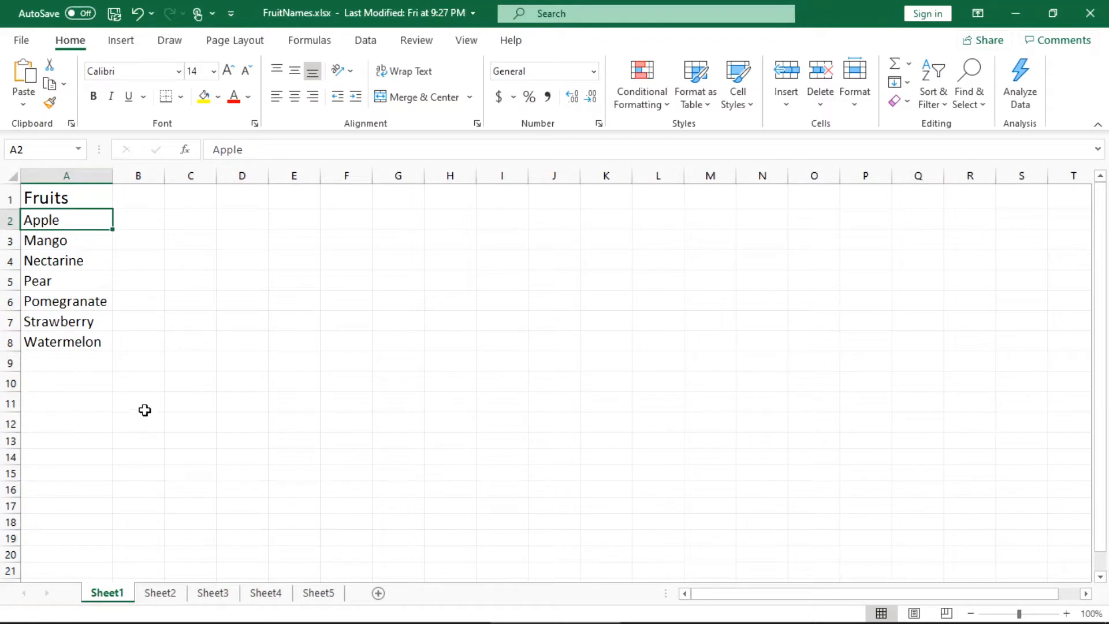
On Sheet2, select the drinks row range B1:L1 and try to sort it with the standard A to Z sort.
click(160, 594)
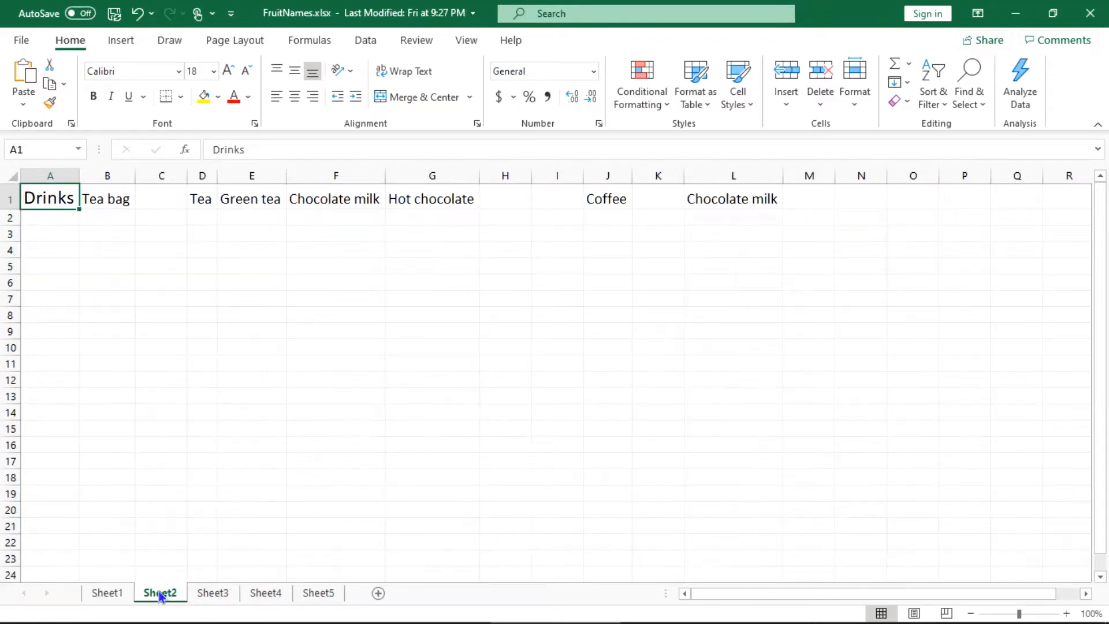
click(103, 203)
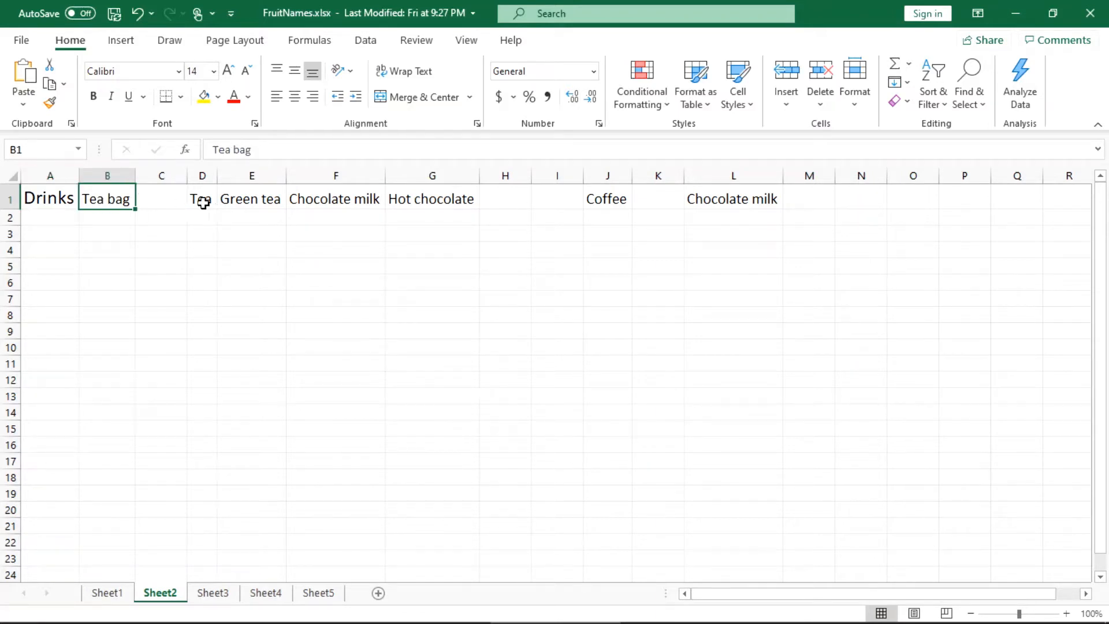
shift+click(759, 205)
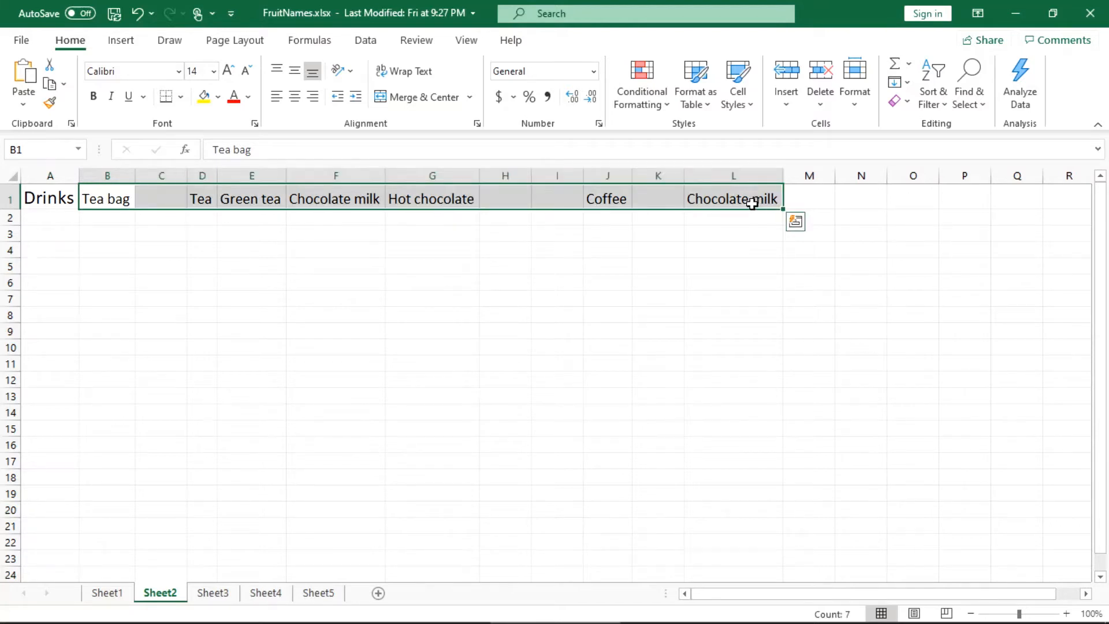
click(938, 107)
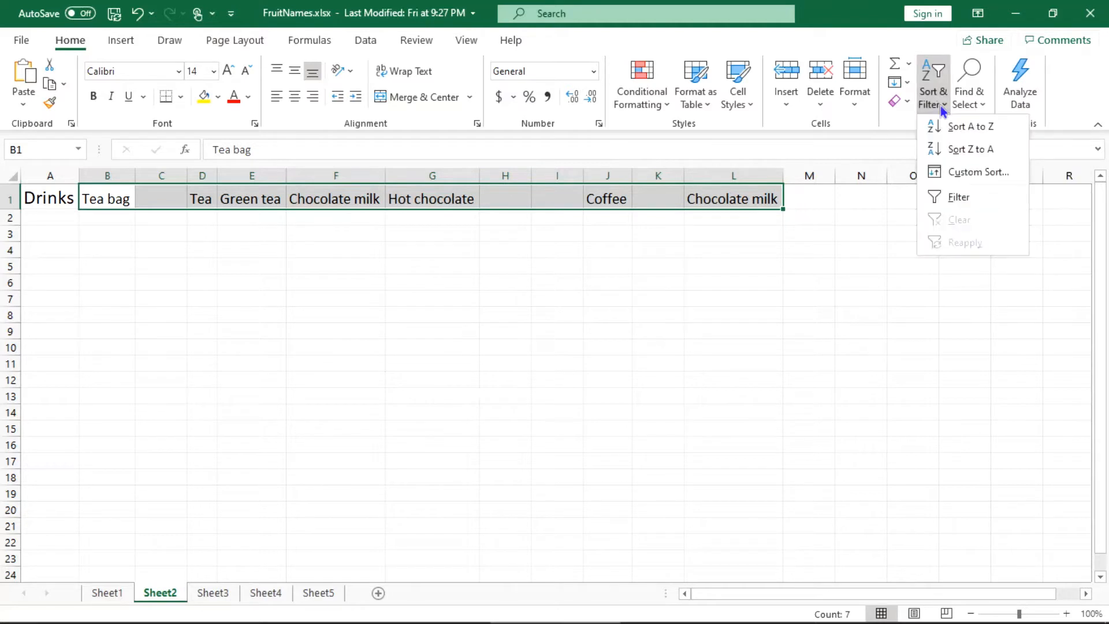
click(953, 130)
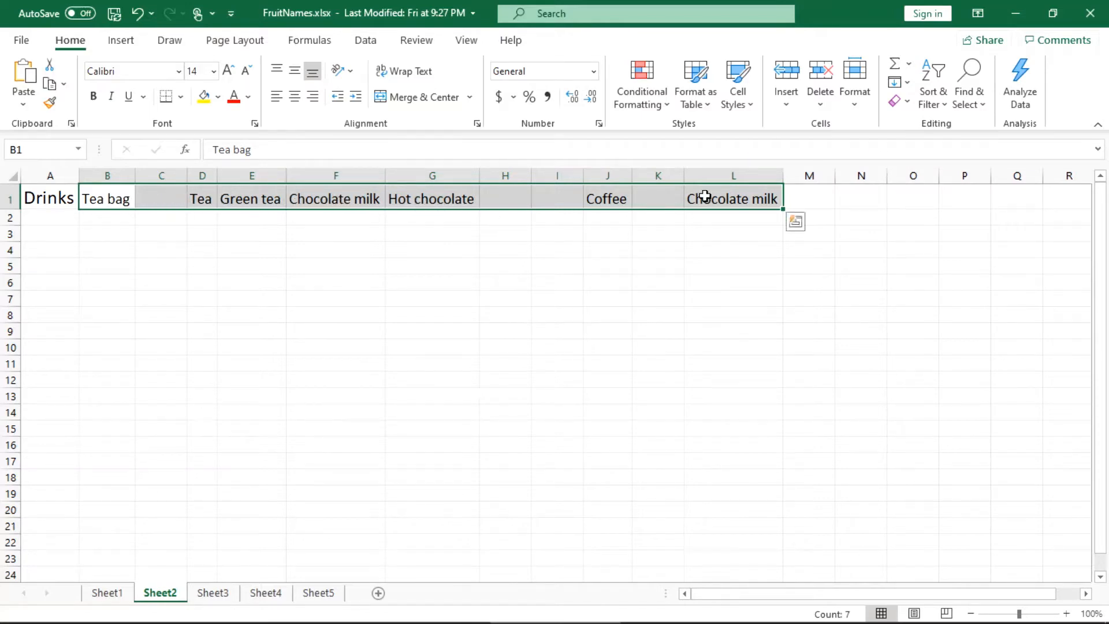
Custom sort the selected drinks range left to right by Row 1, on cell values in A to Z order.
click(947, 102)
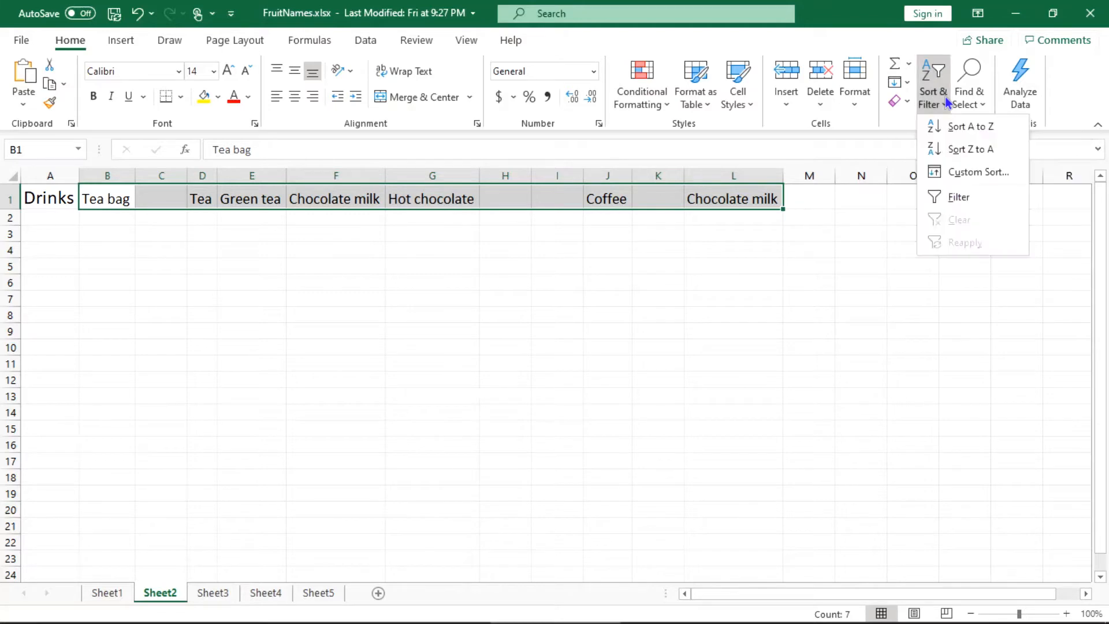
click(975, 173)
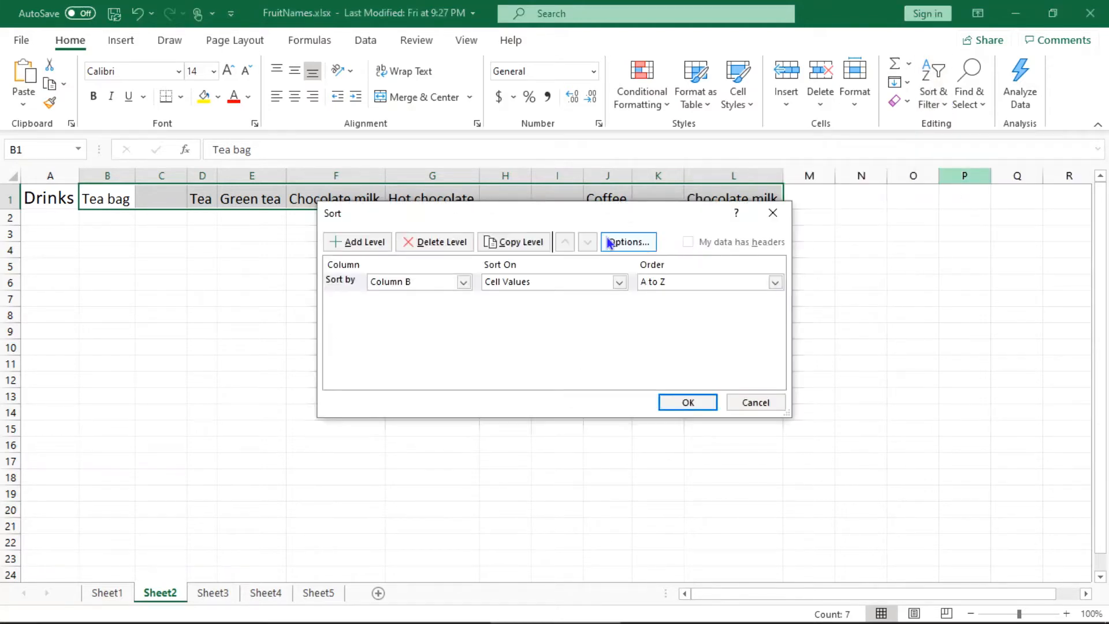
click(631, 244)
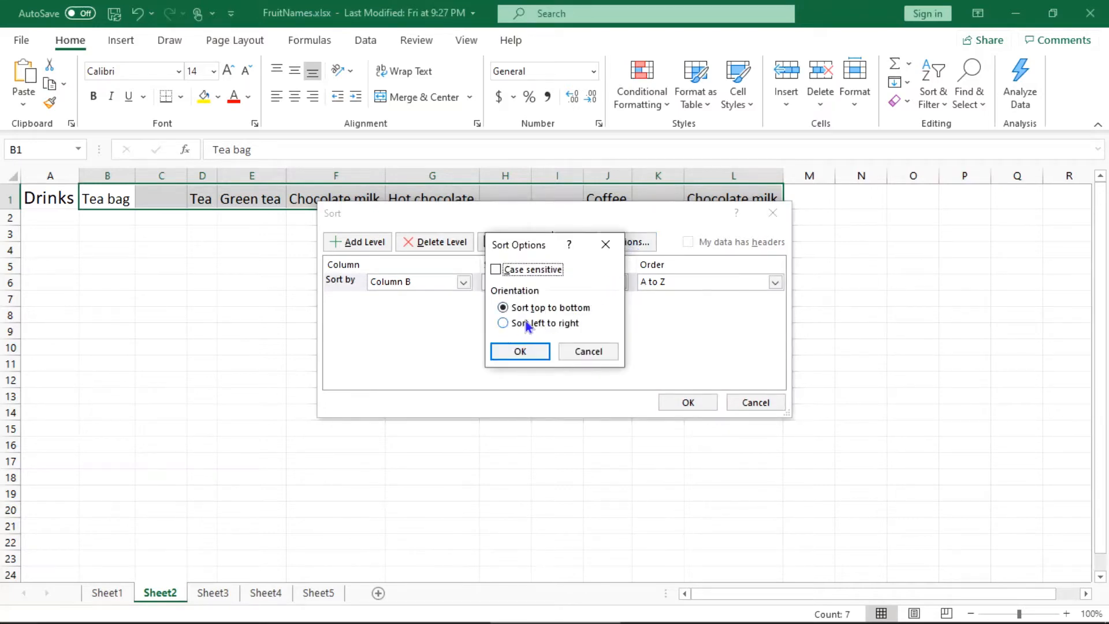
click(504, 327)
click(508, 353)
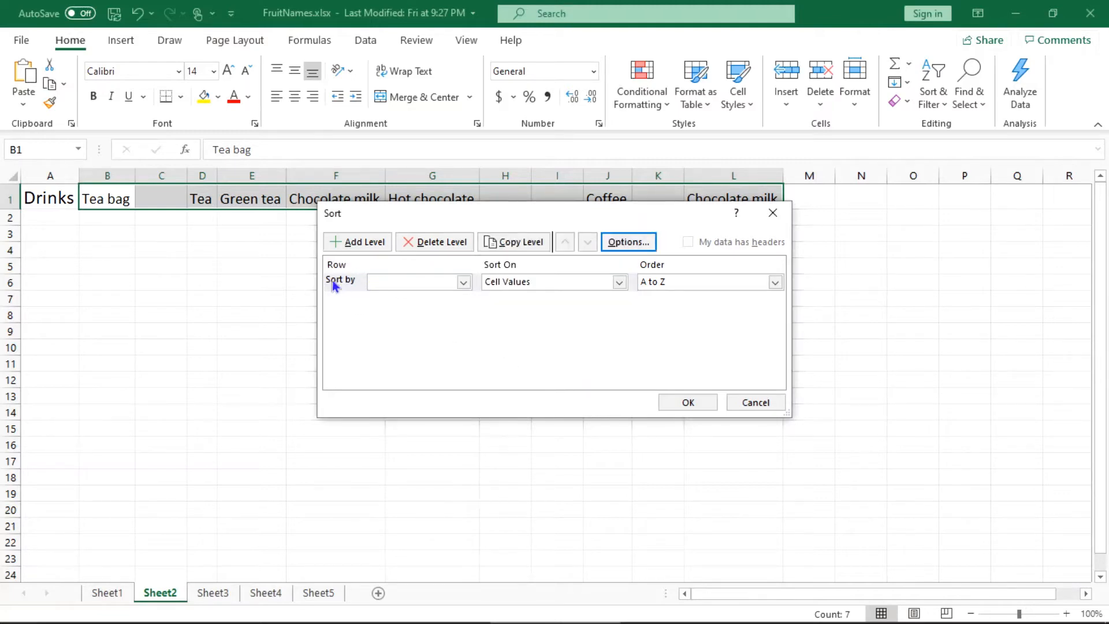
click(402, 281)
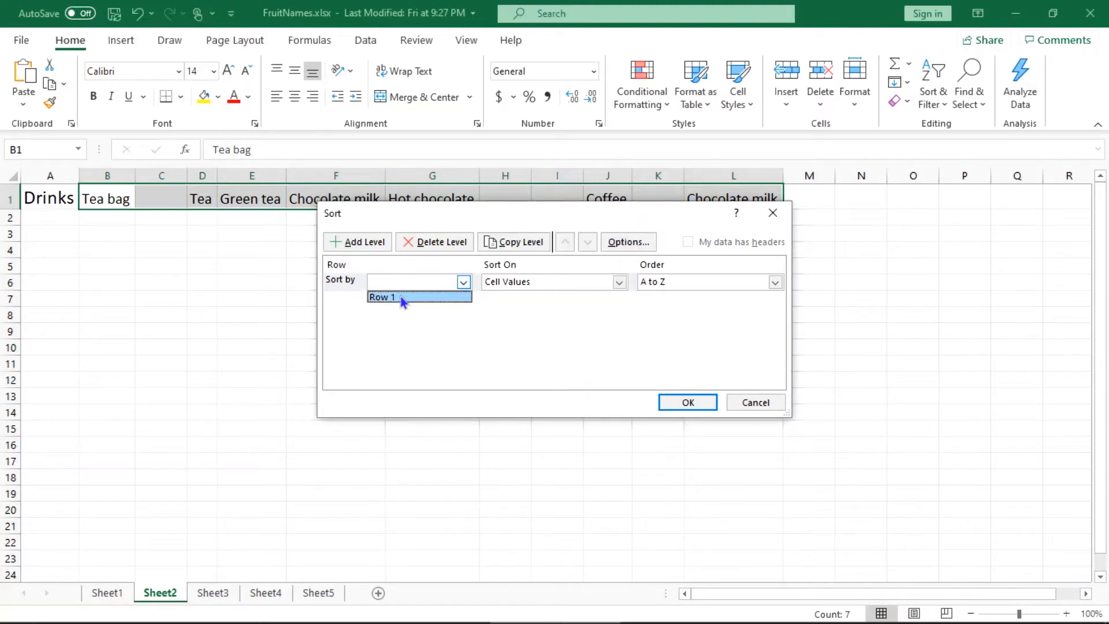
click(401, 297)
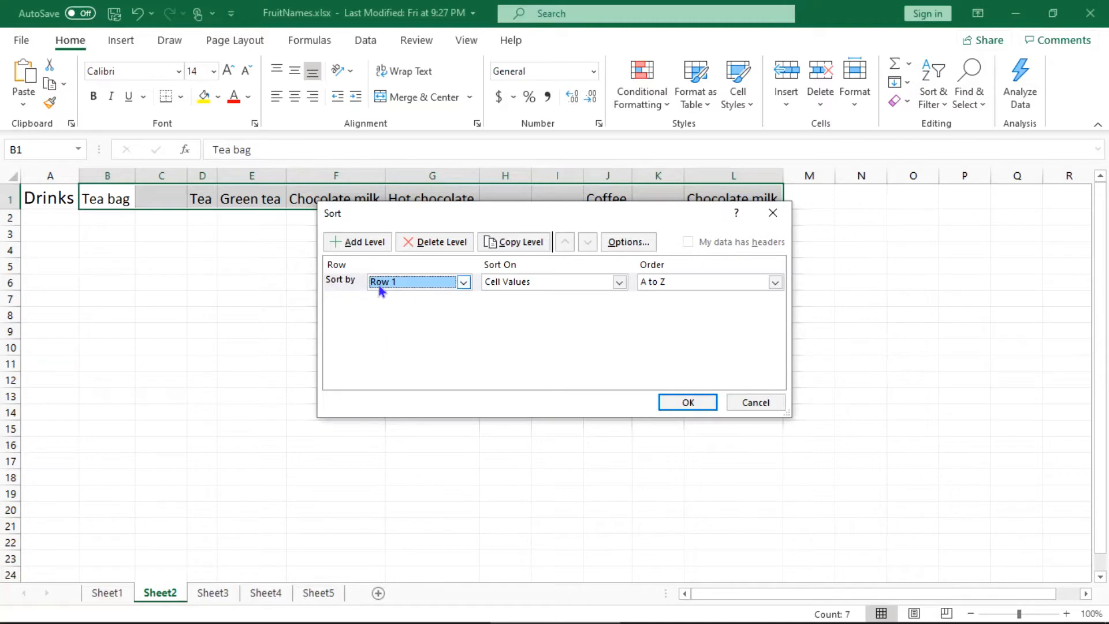
click(681, 406)
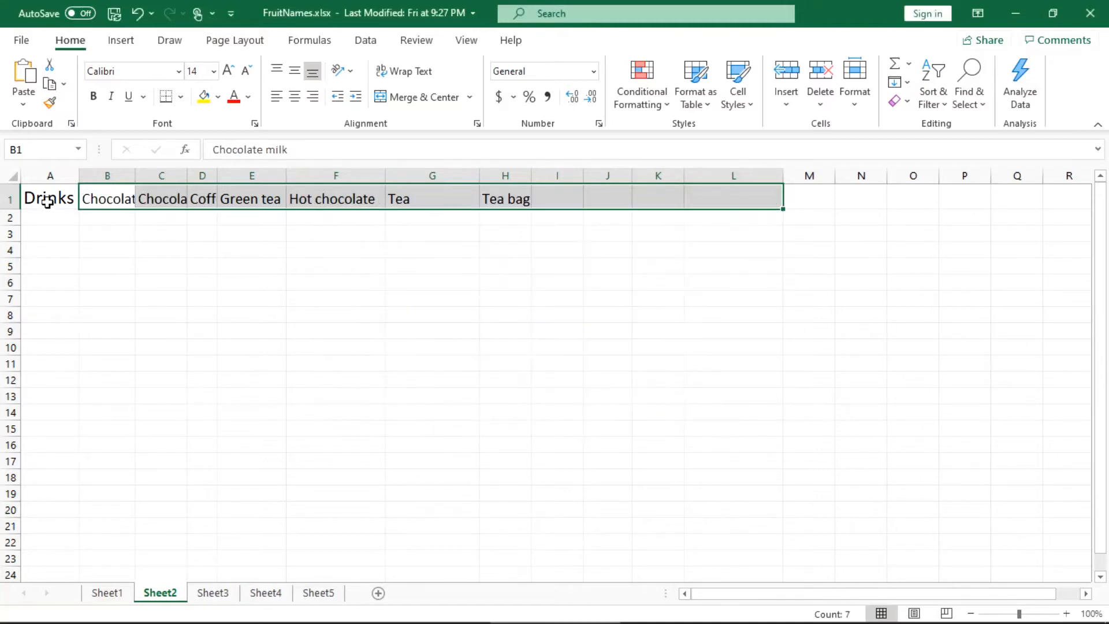
Autofit the width of all columns on Sheet2 to their contents.
click(16, 177)
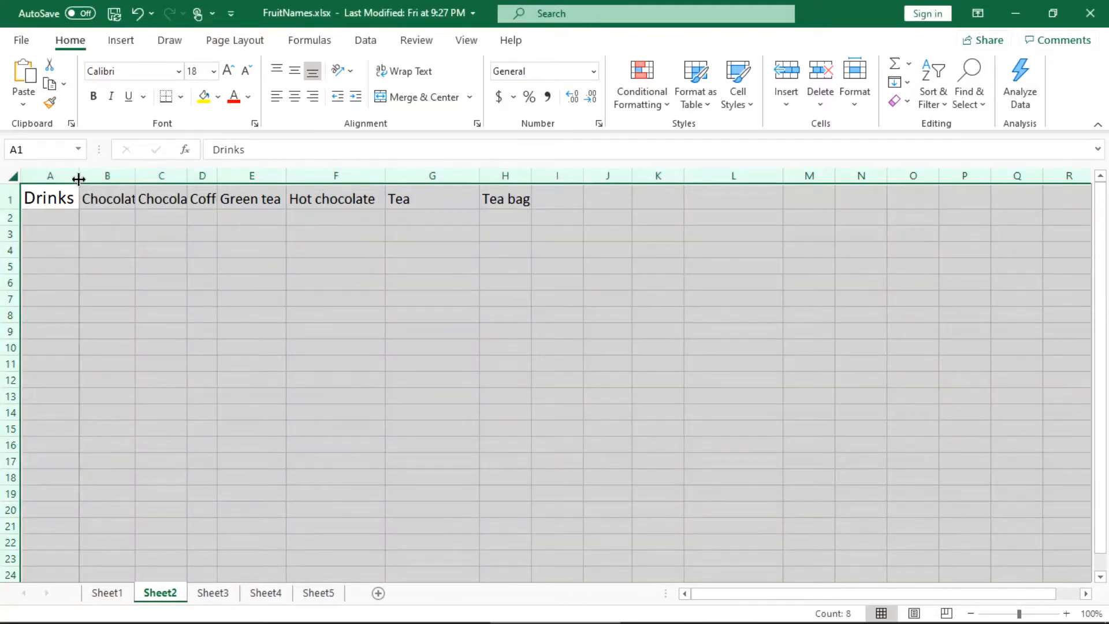
double_click(79, 176)
click(116, 192)
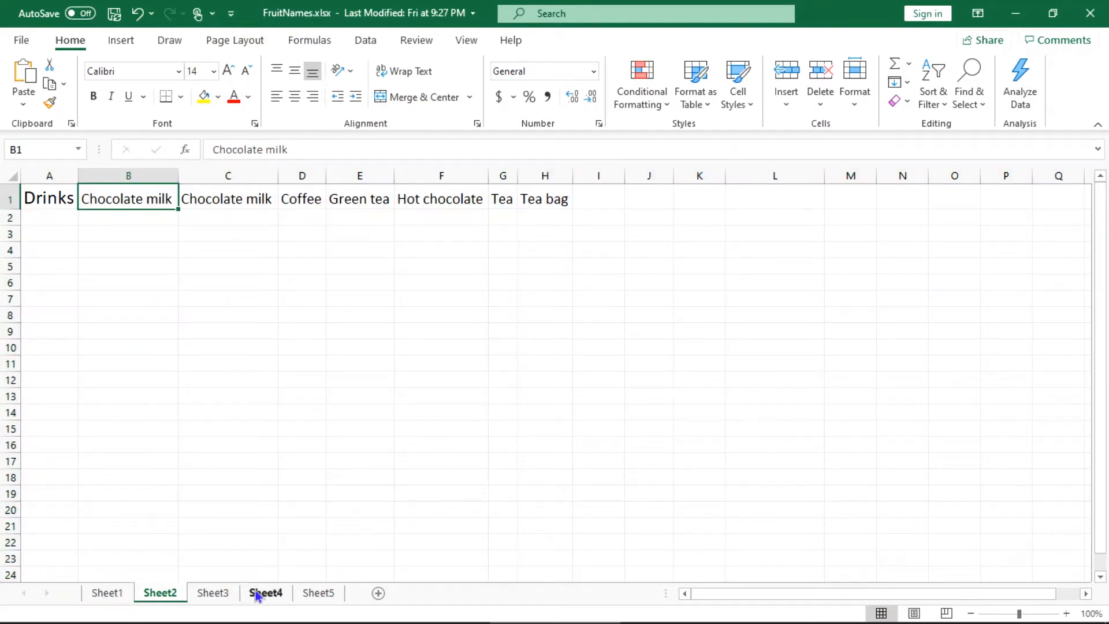
On Sheet3, add a filter to the whole Food Names column.
click(216, 594)
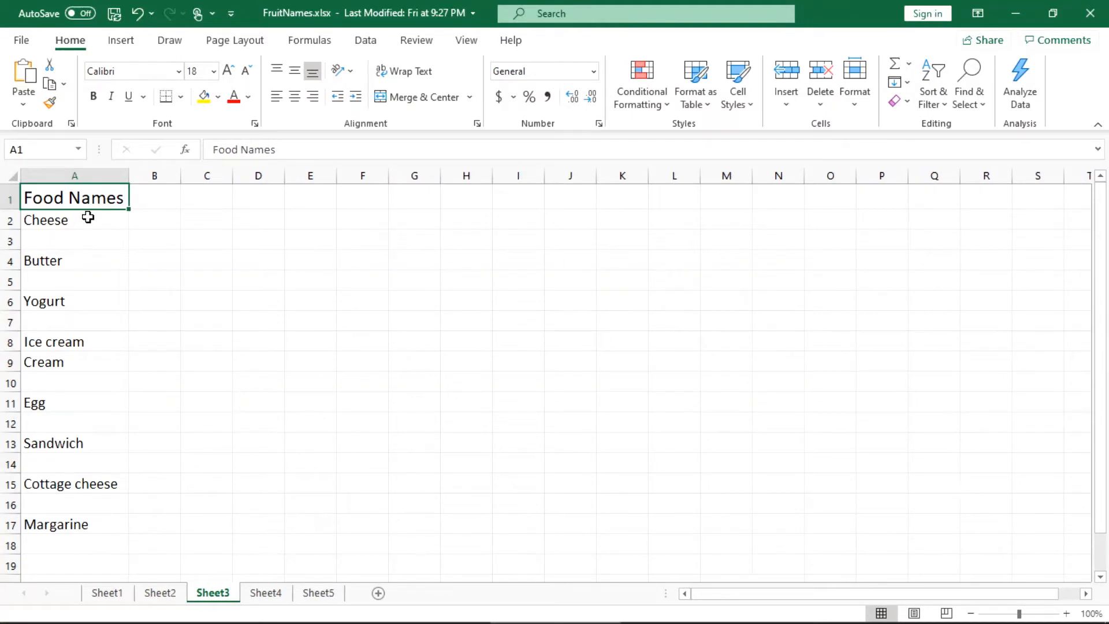
click(86, 173)
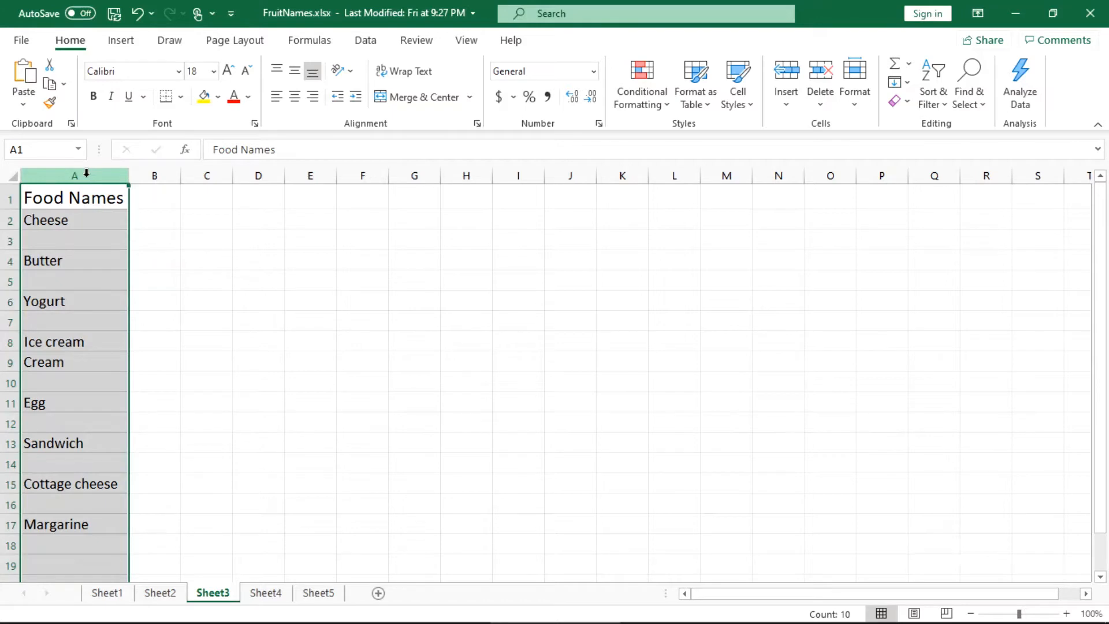
click(931, 102)
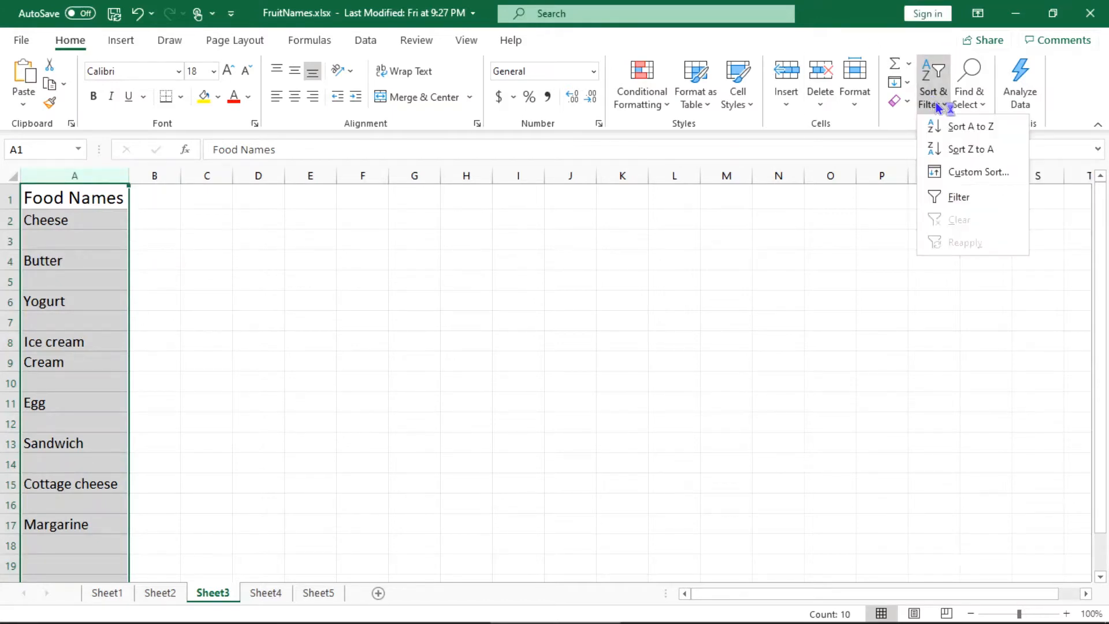
click(957, 199)
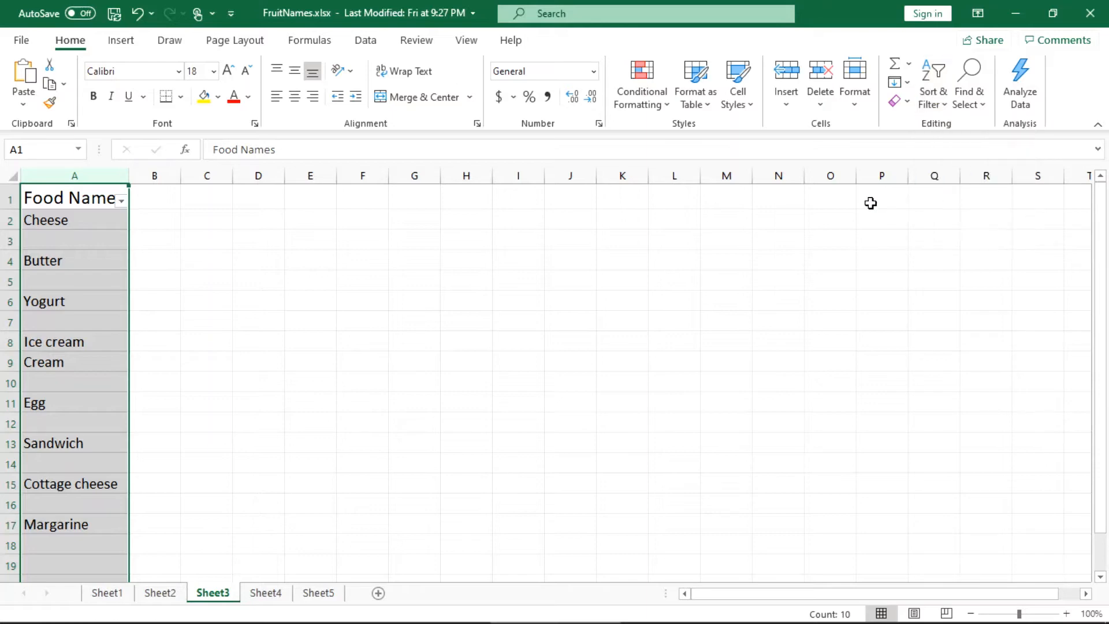
click(104, 201)
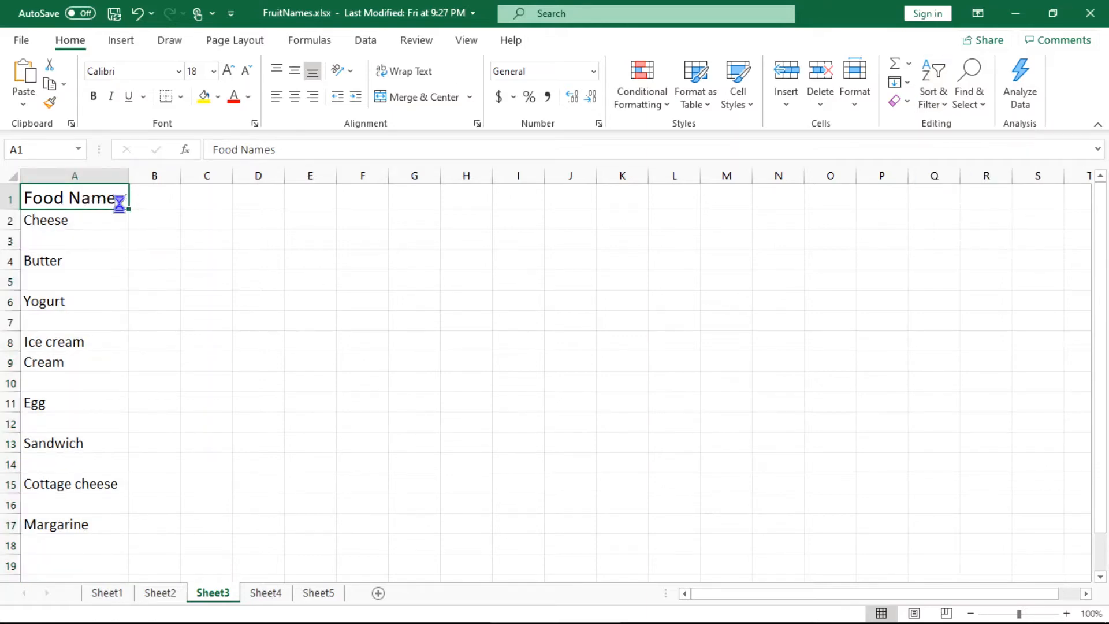
Filter the Food Names column to show only the (Blanks) entries.
click(122, 202)
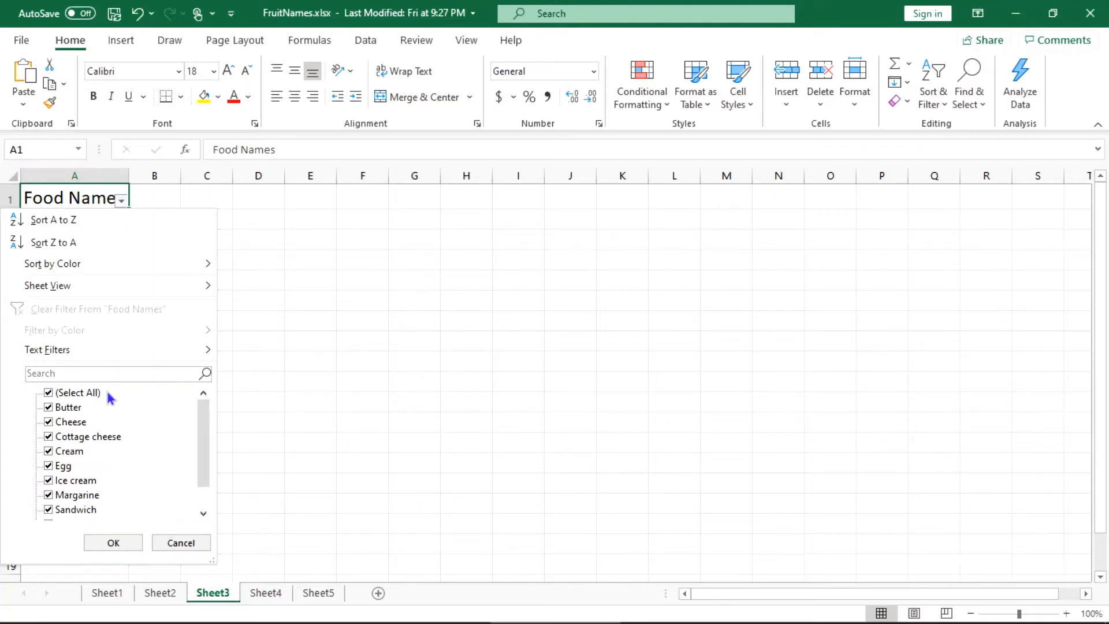
scroll(112, 406, down, 1)
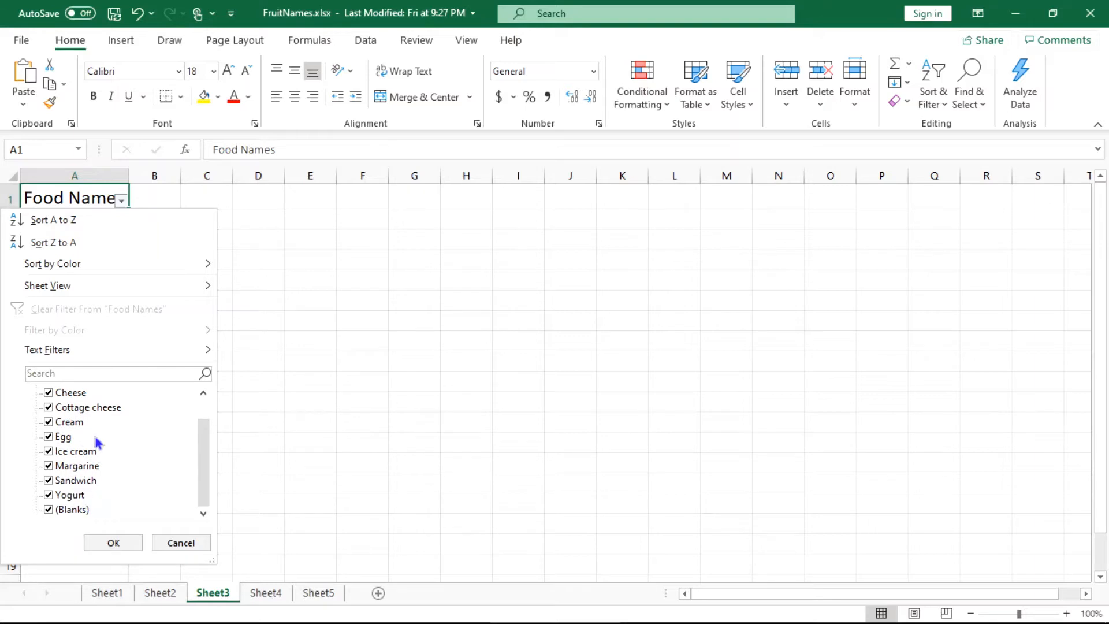
scroll(97, 439, up, 1)
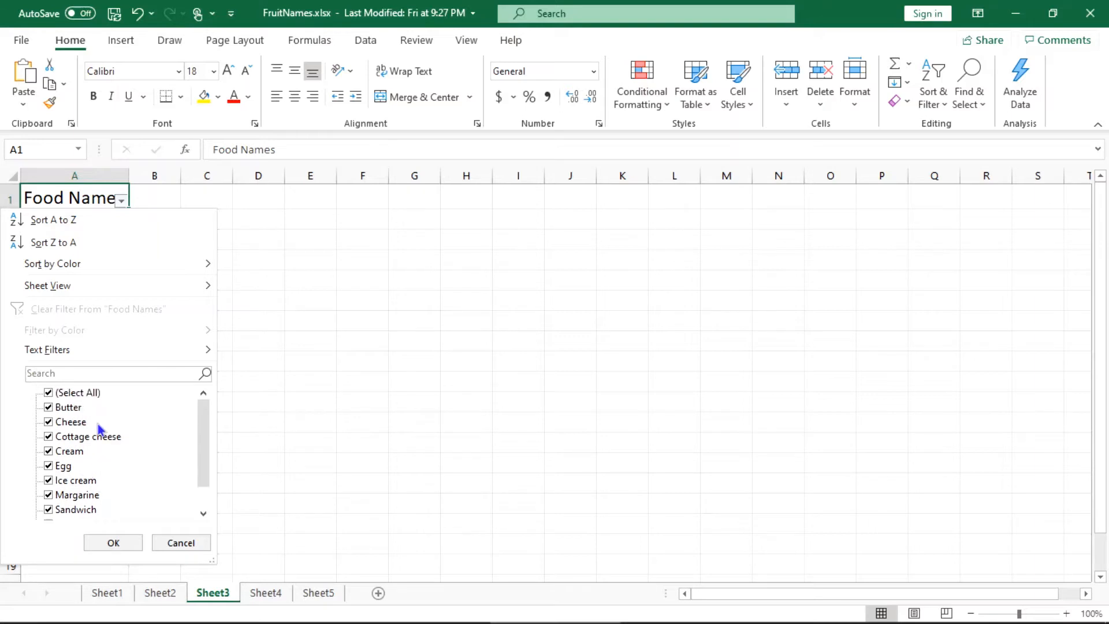
click(50, 393)
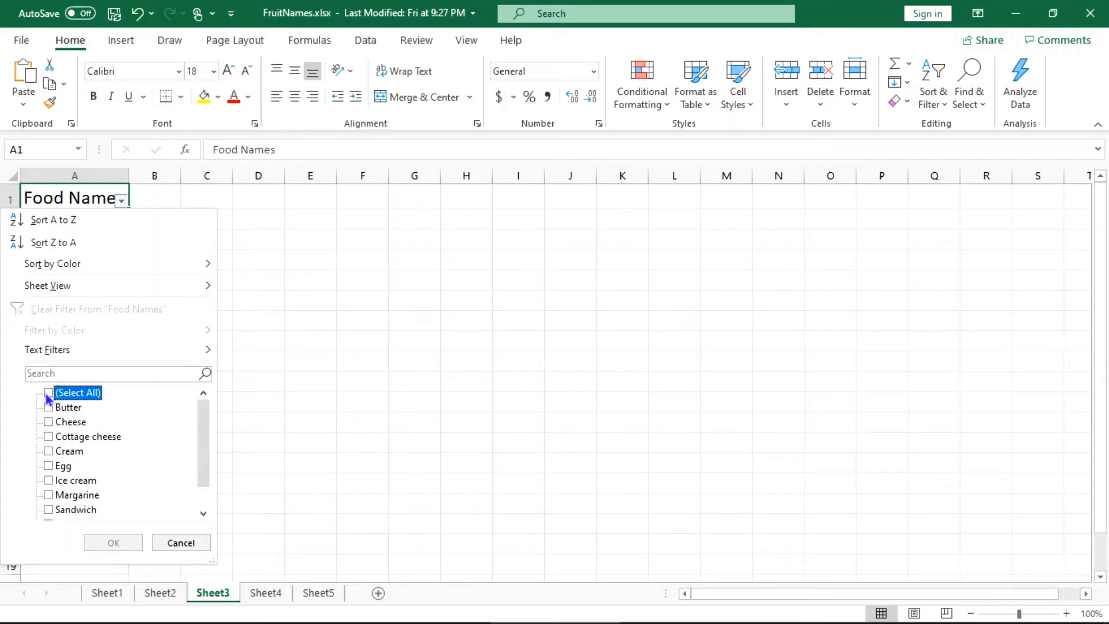
scroll(69, 492, down, 1)
click(50, 508)
click(107, 542)
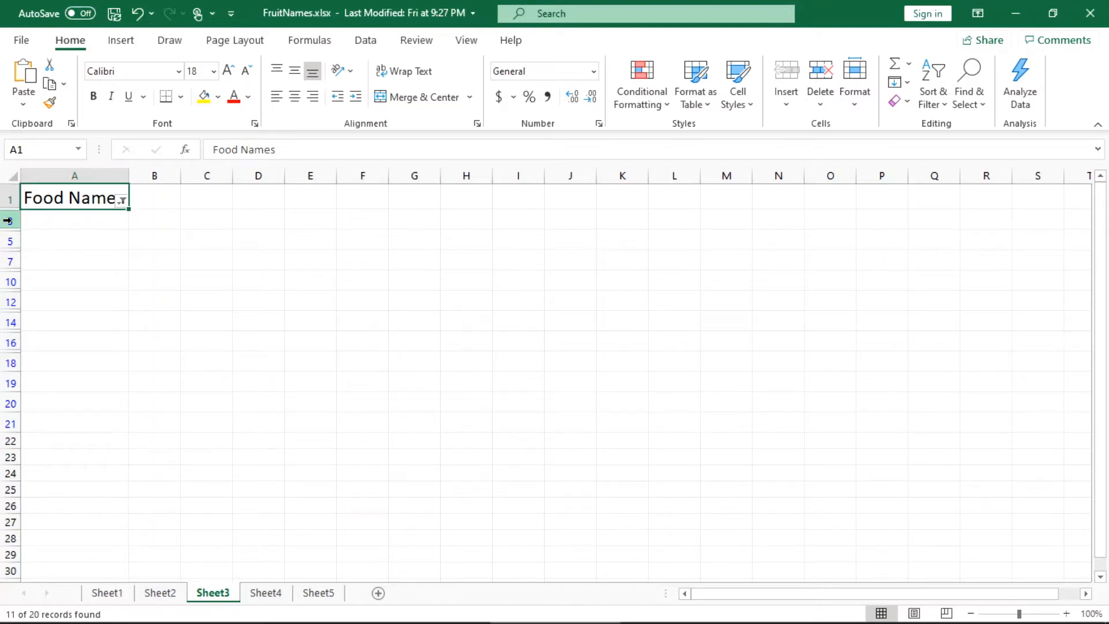
Delete all the filtered blank rows from row 3 through row 21 below the Food Names header.
click(9, 220)
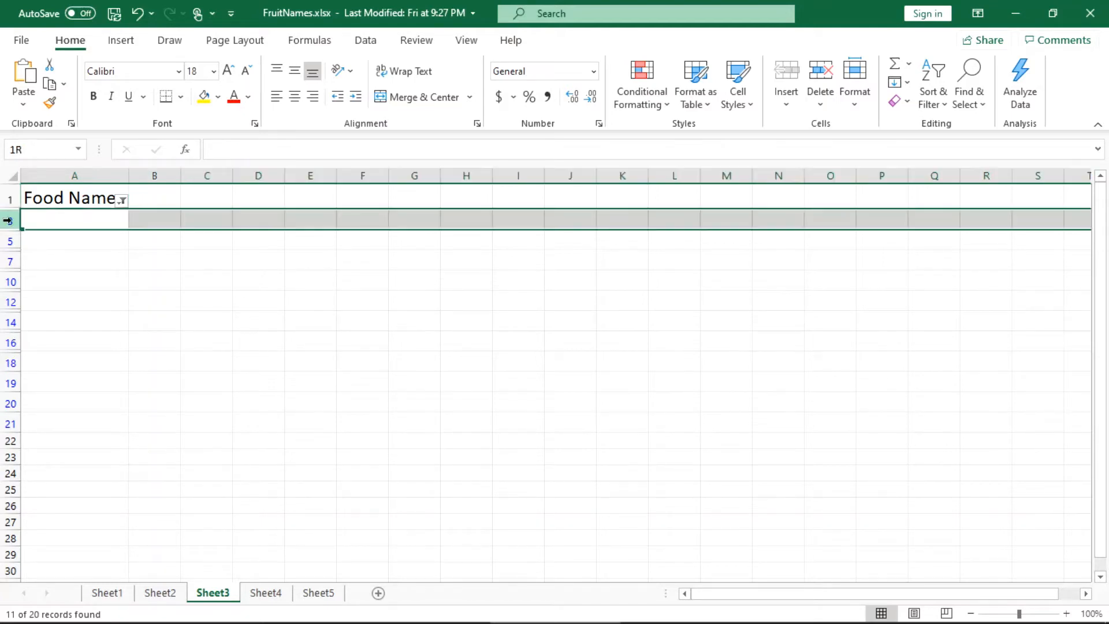
shift+click(10, 425)
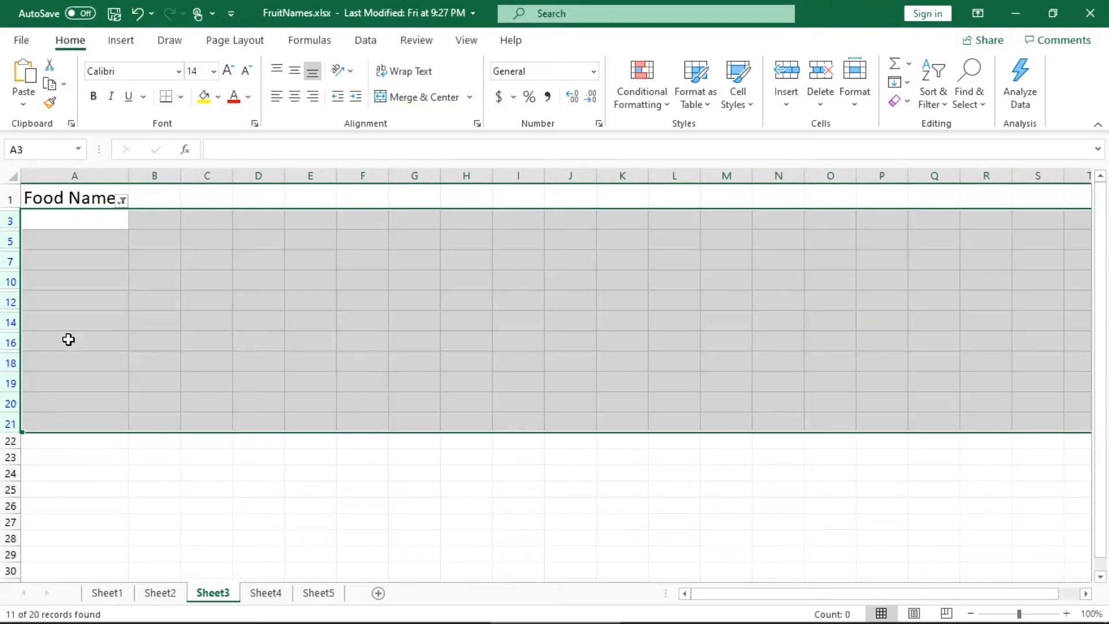
right_click(72, 239)
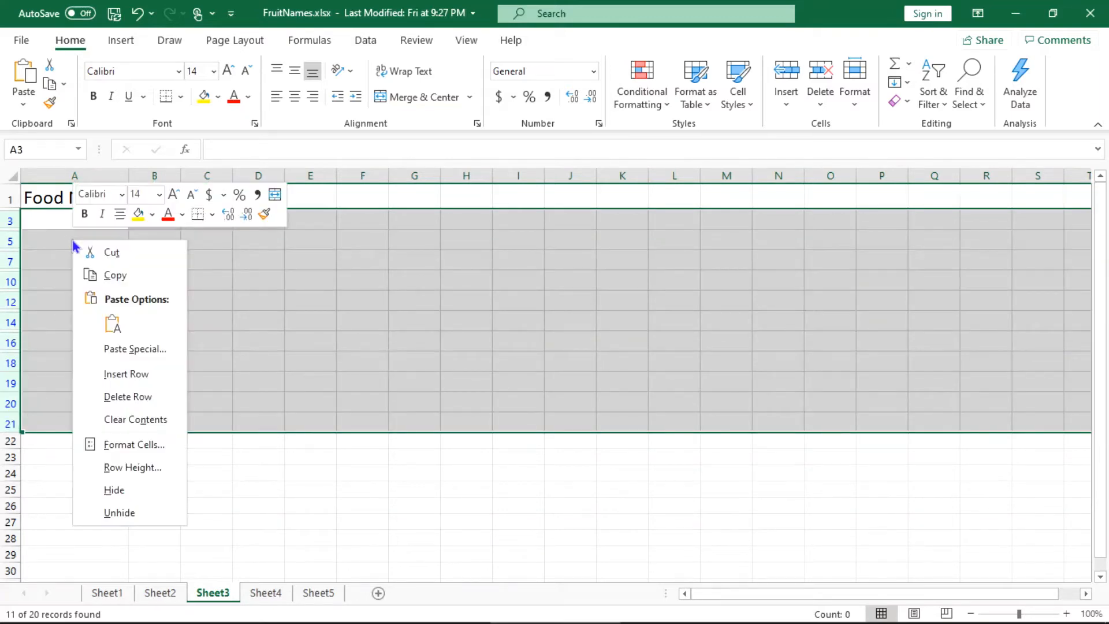
click(113, 398)
click(100, 204)
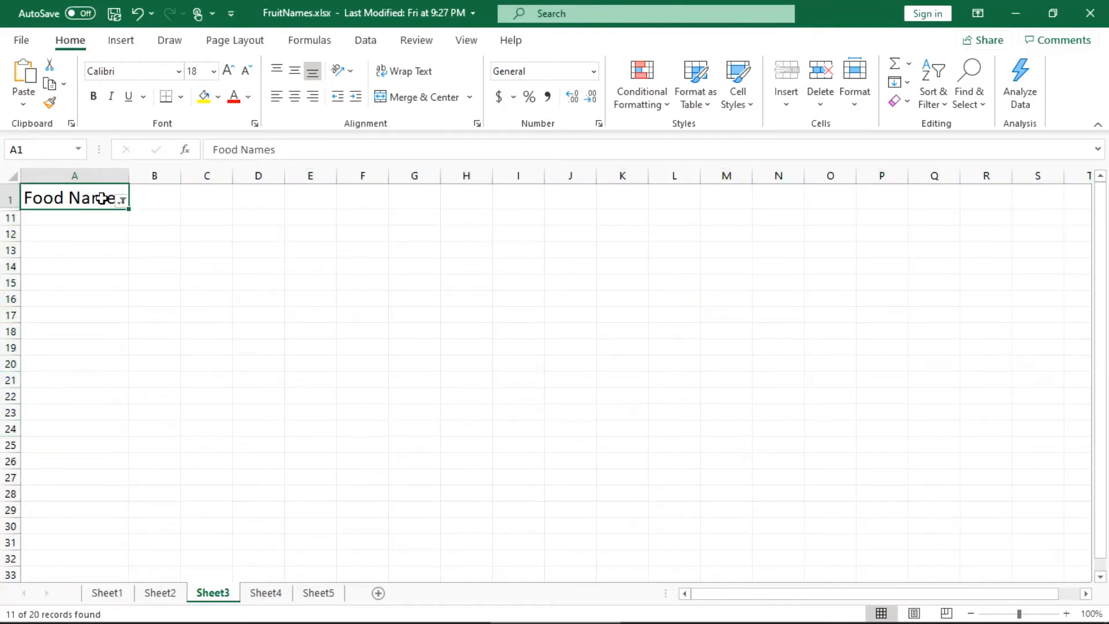
Turn off the filter on the Food Names column so that all remaining rows show.
click(934, 97)
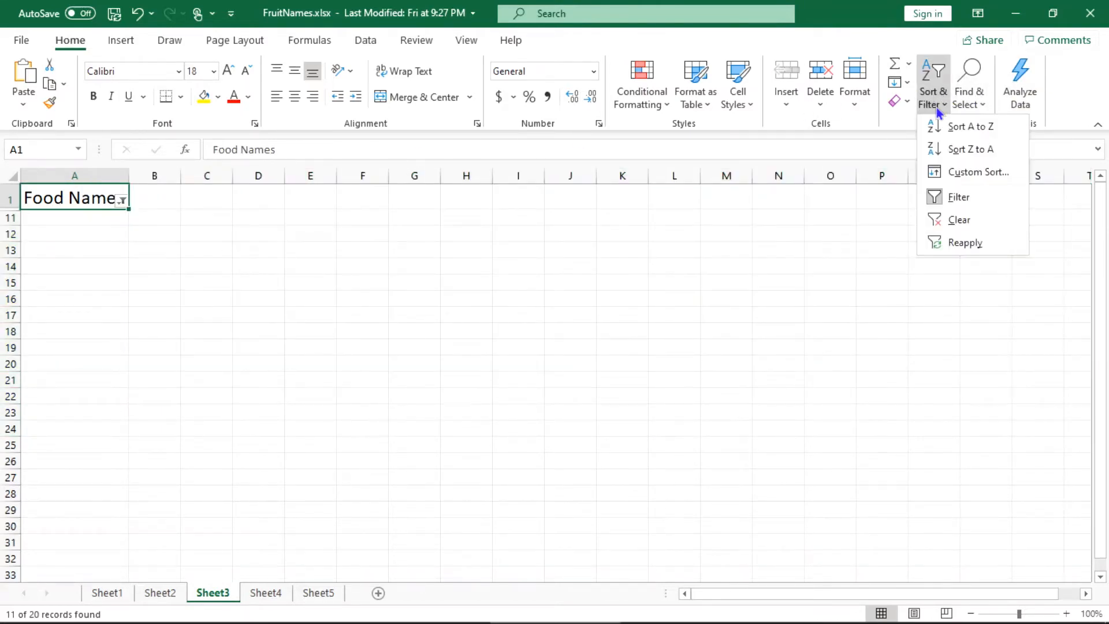
click(960, 196)
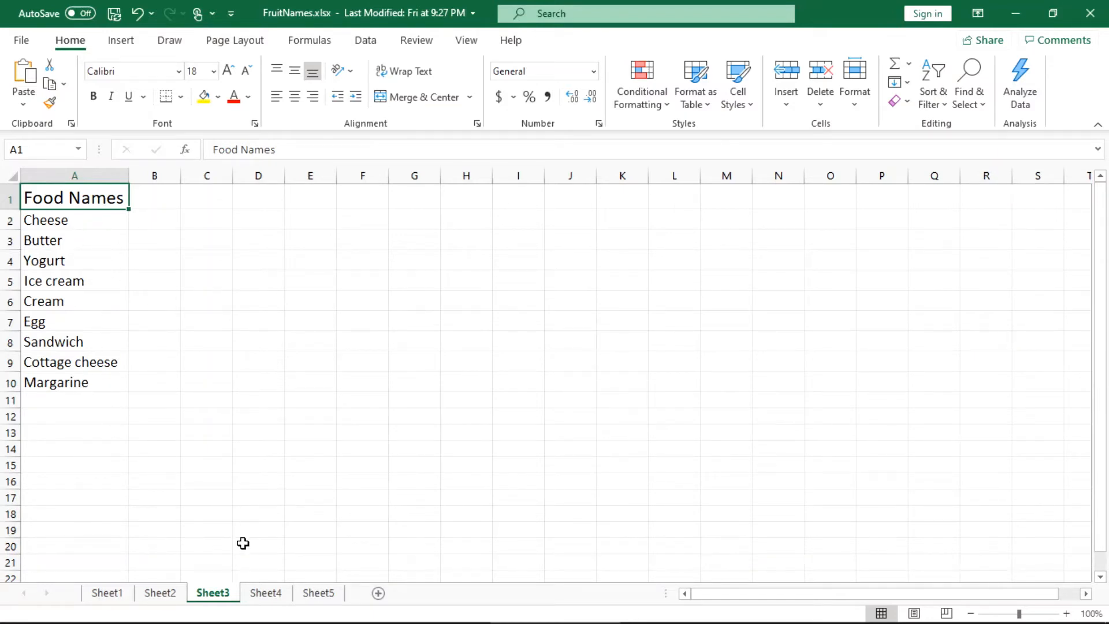
On Sheet4, select only the blank cells within A2:A16 of the Vegetables list using Go To Special with Blanks.
click(263, 595)
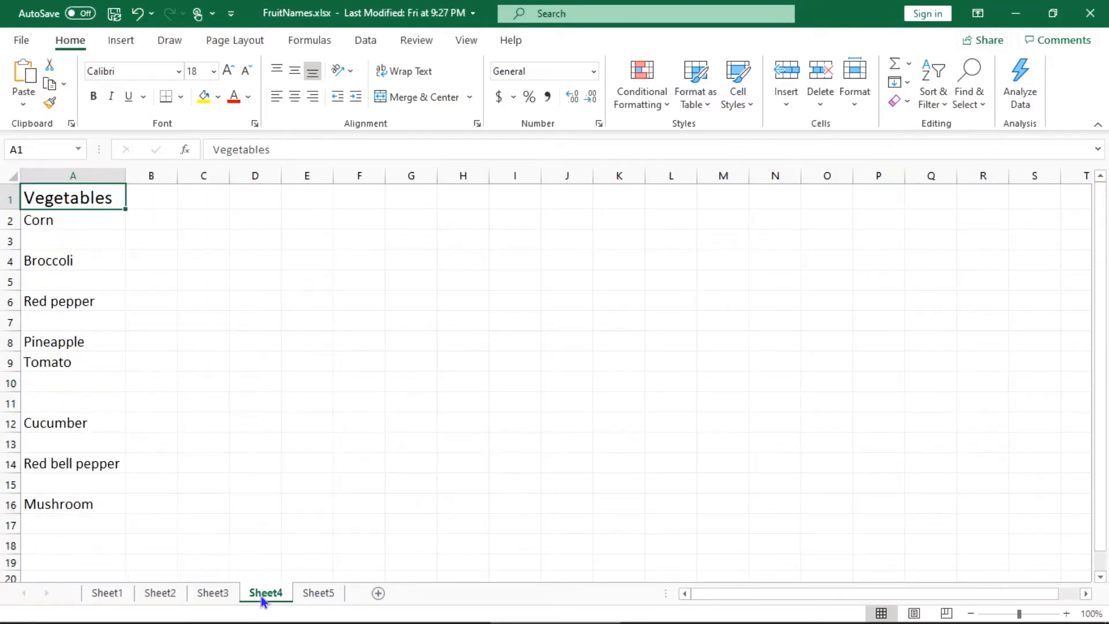
click(97, 220)
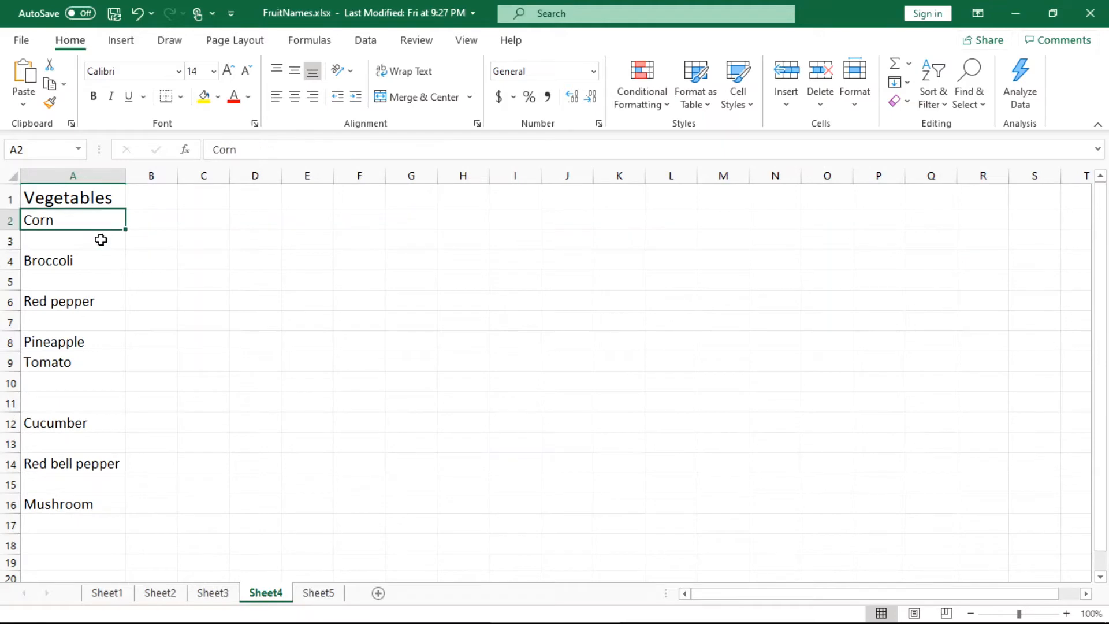
shift+click(90, 508)
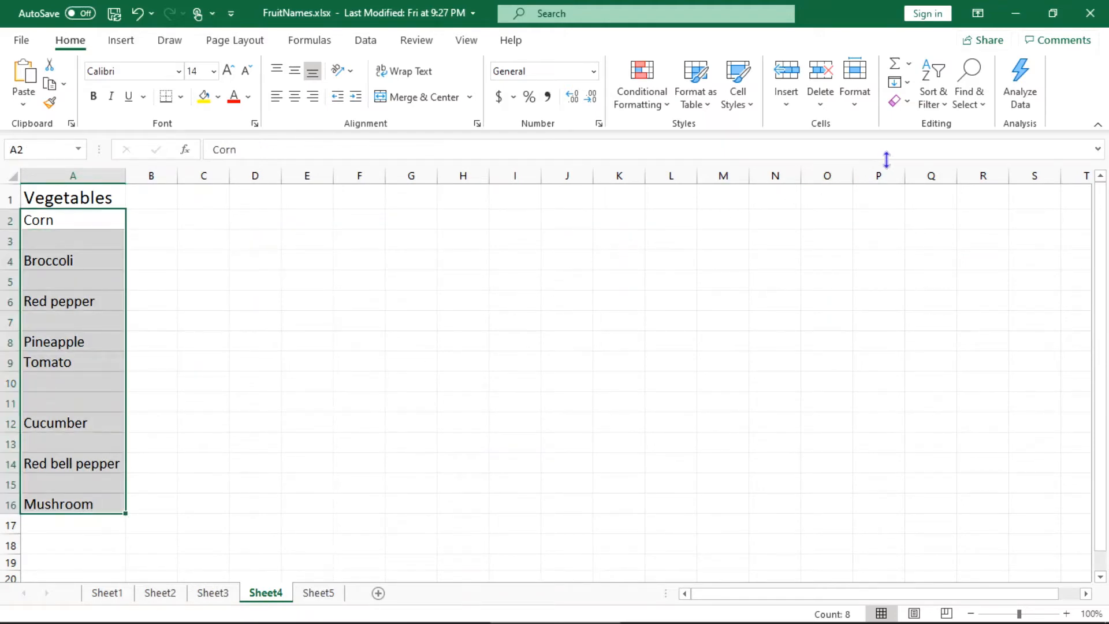
click(978, 105)
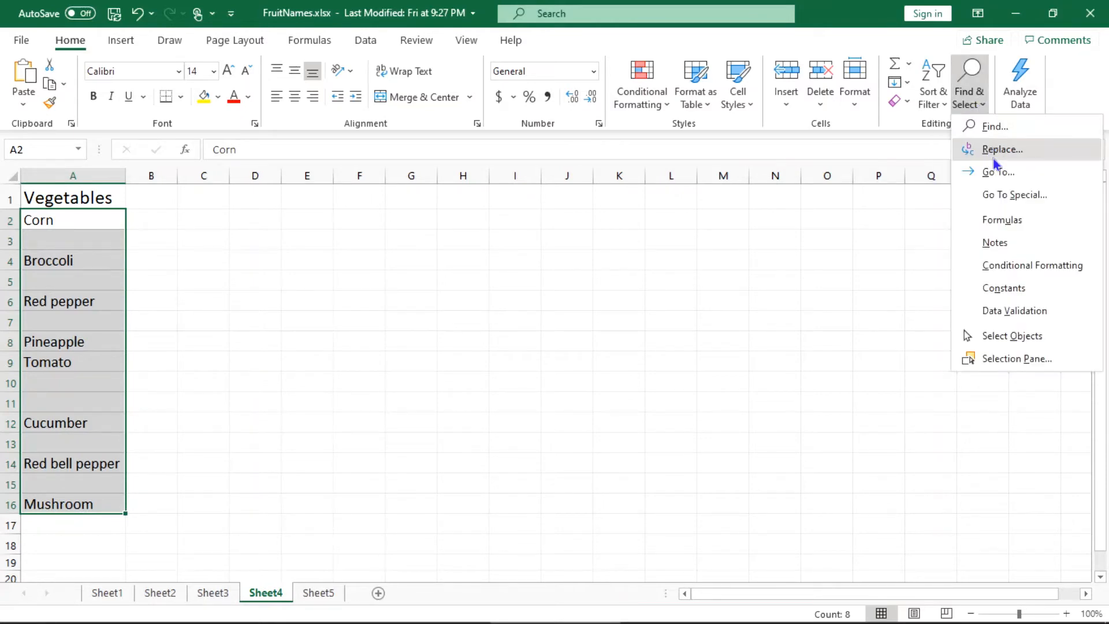
click(999, 195)
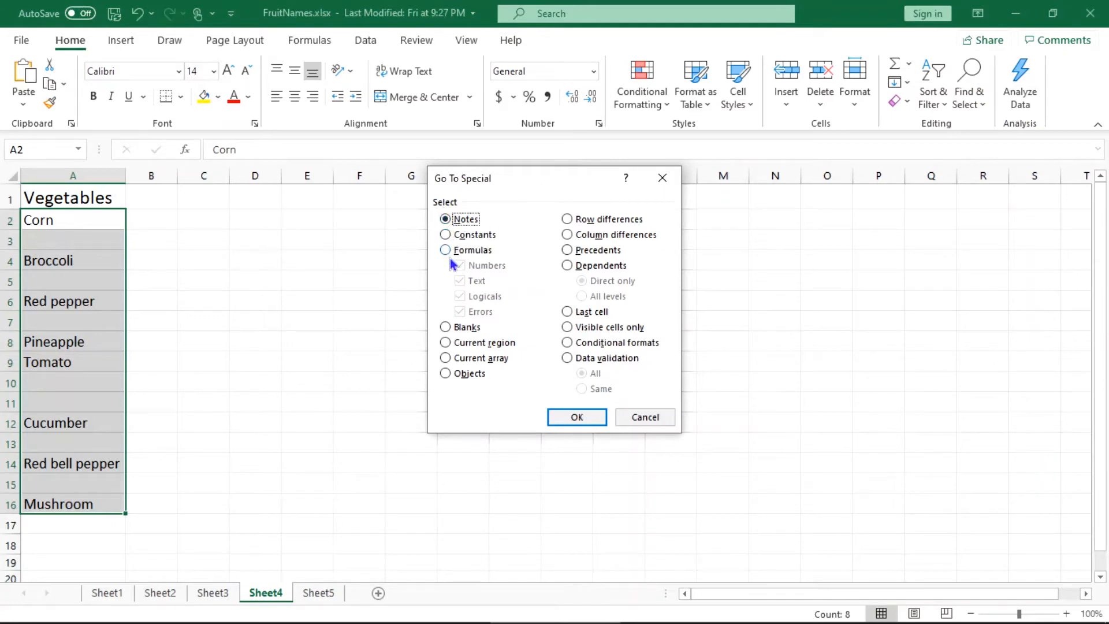
click(445, 328)
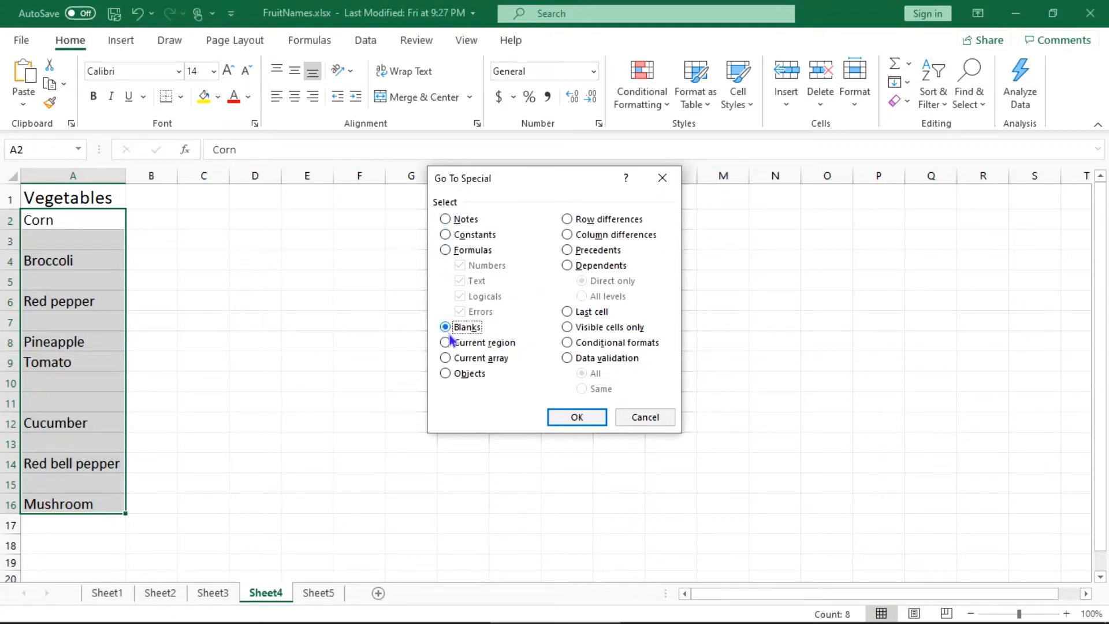
click(576, 417)
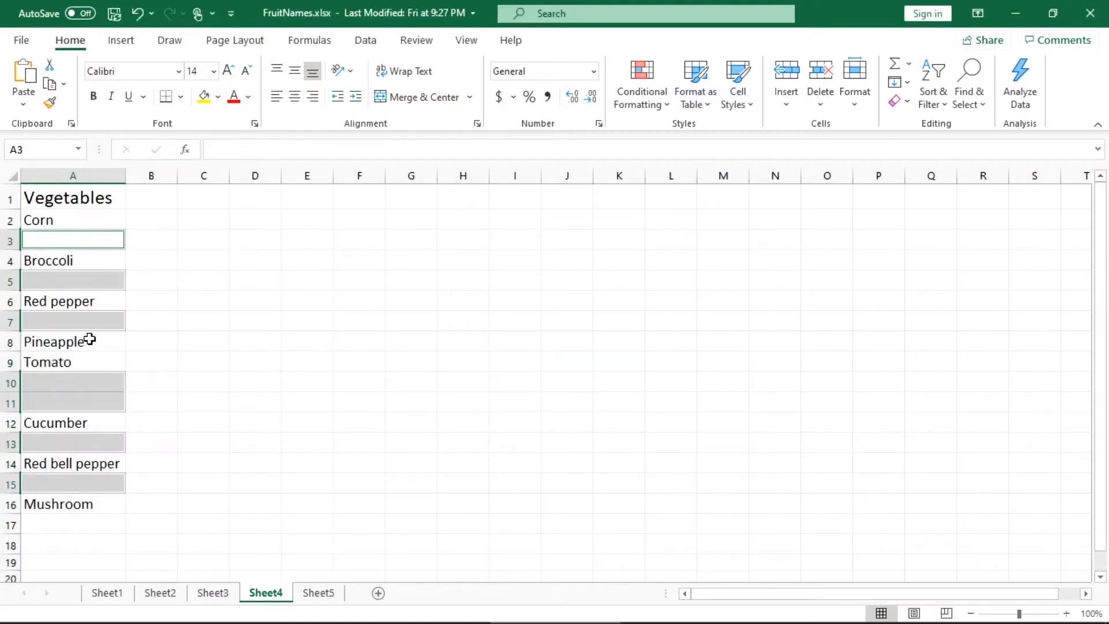
Delete the selected blank cells from the Vegetables list with the Shift cells up option.
right_click(110, 240)
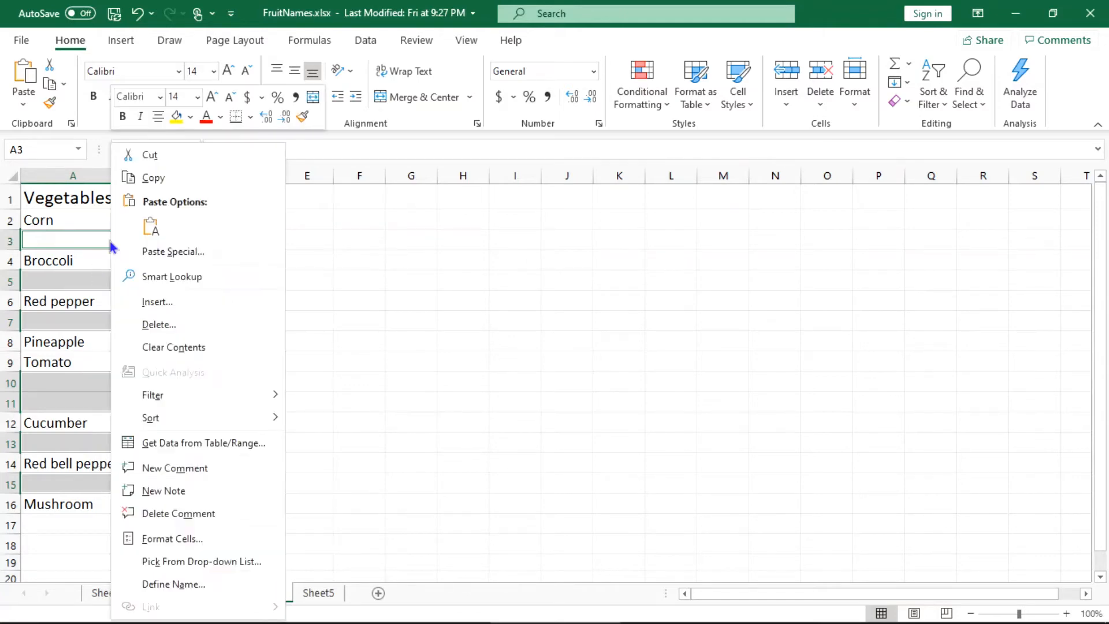
click(161, 324)
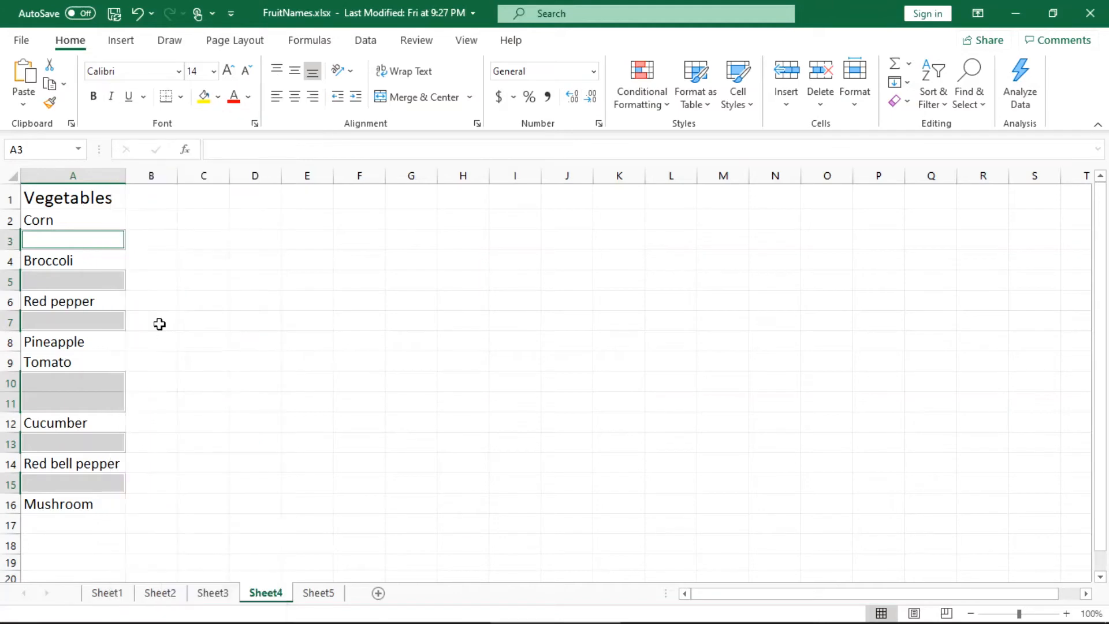
drag(138, 254, 352, 212)
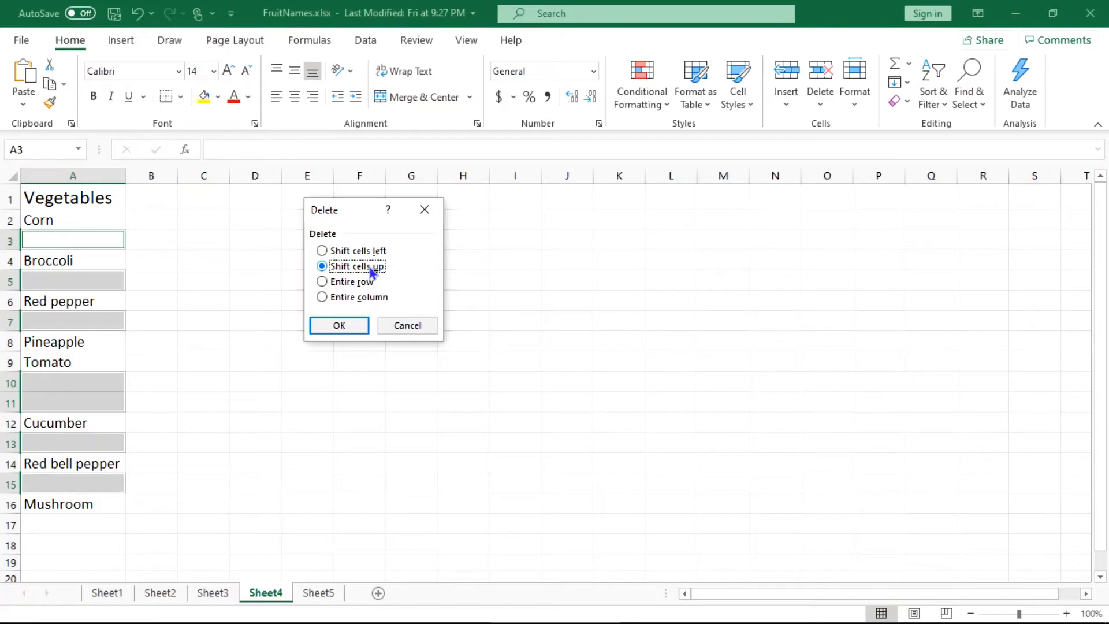
click(345, 325)
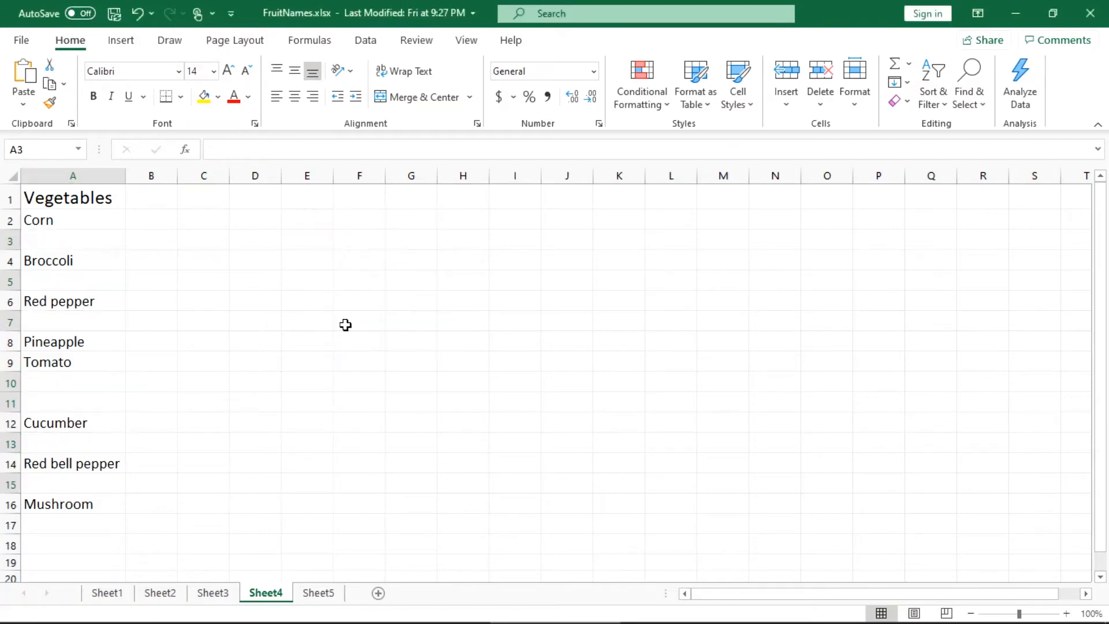
click(92, 220)
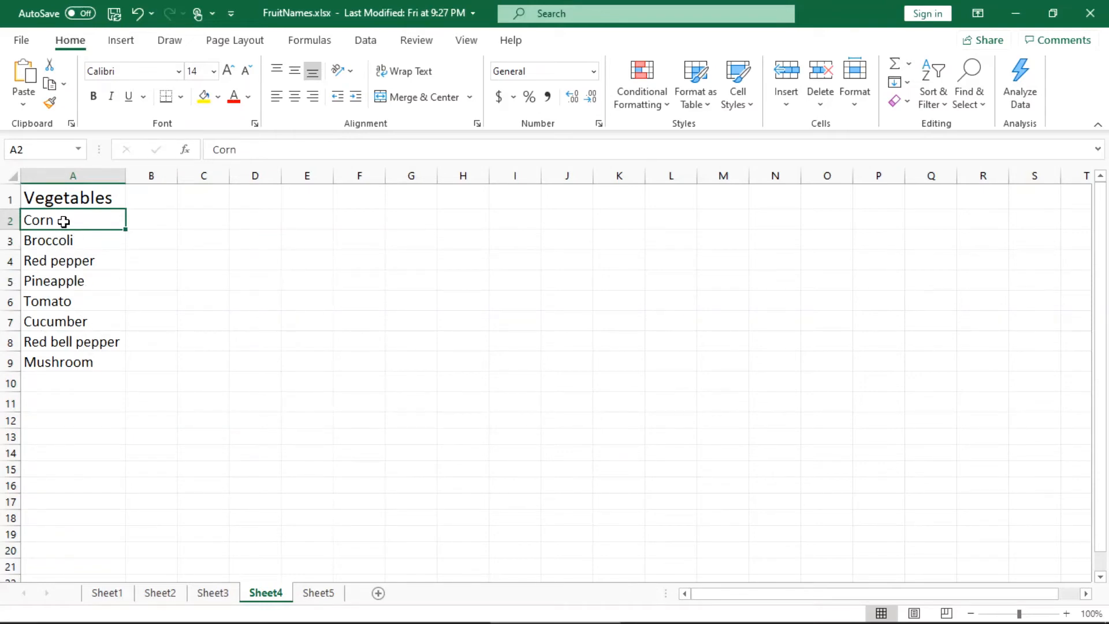
On Sheet5, select only the blank cells within B1:O1 of the Drink Names row using Go To Special with Blanks.
click(317, 595)
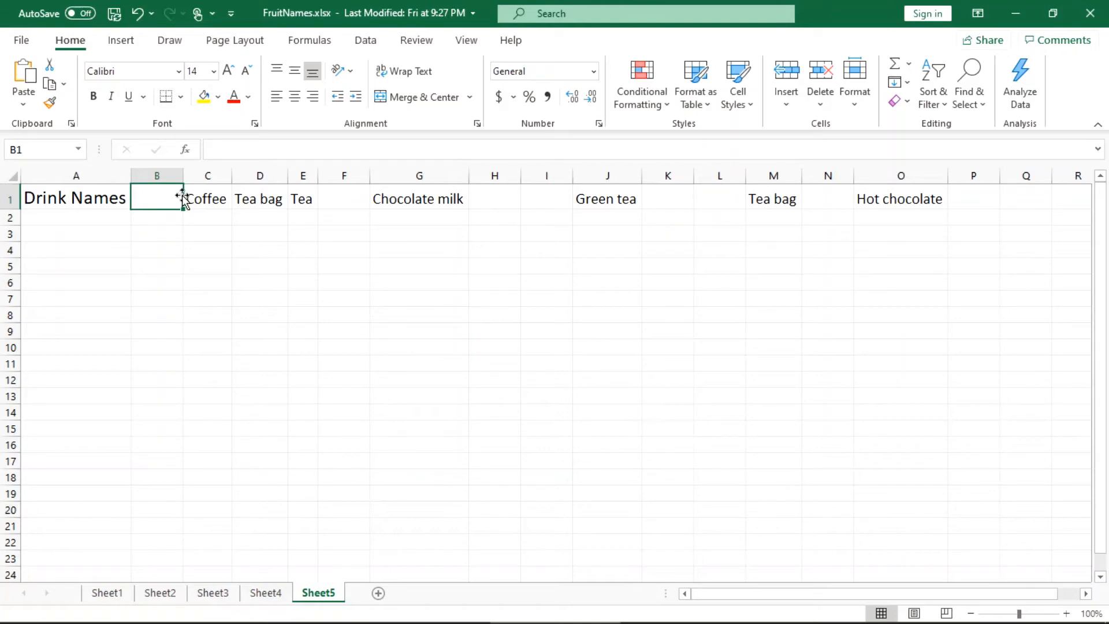
shift+click(921, 198)
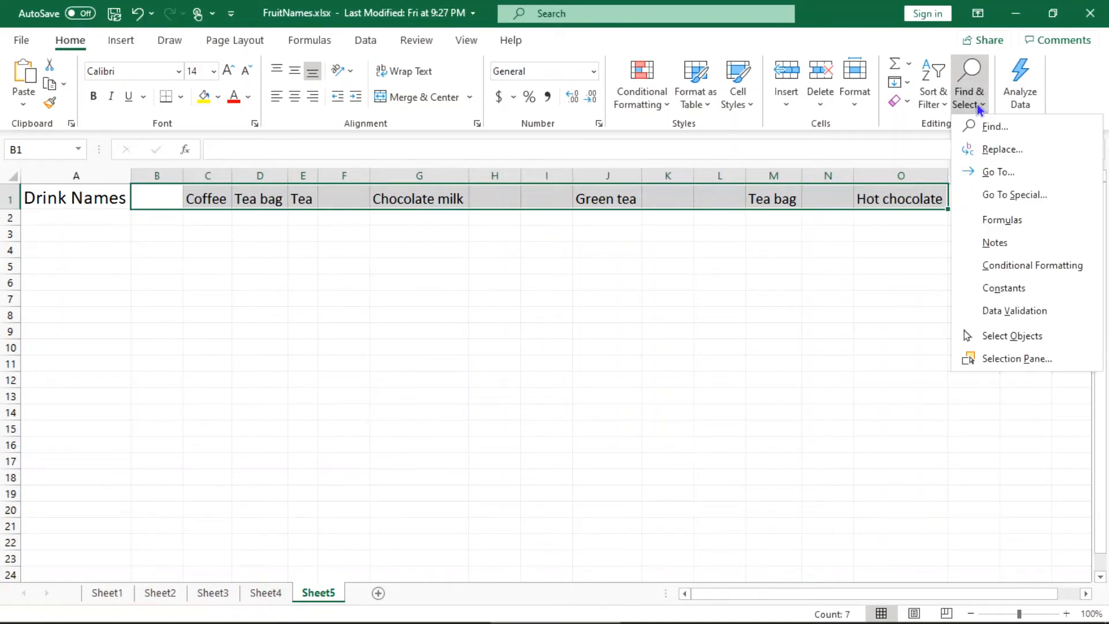
click(1004, 195)
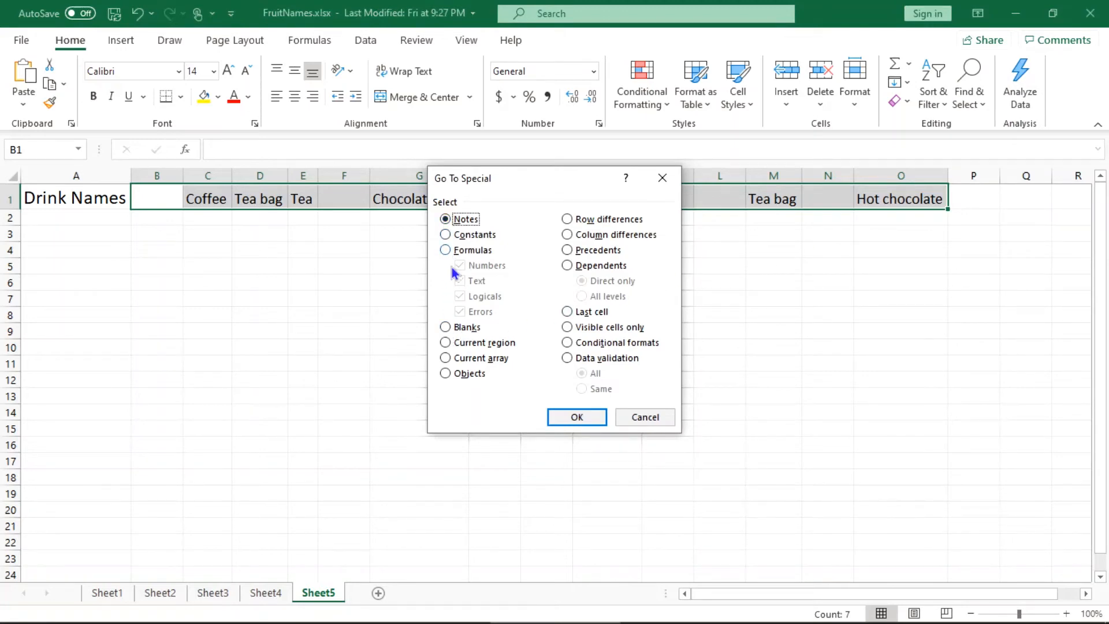
click(446, 327)
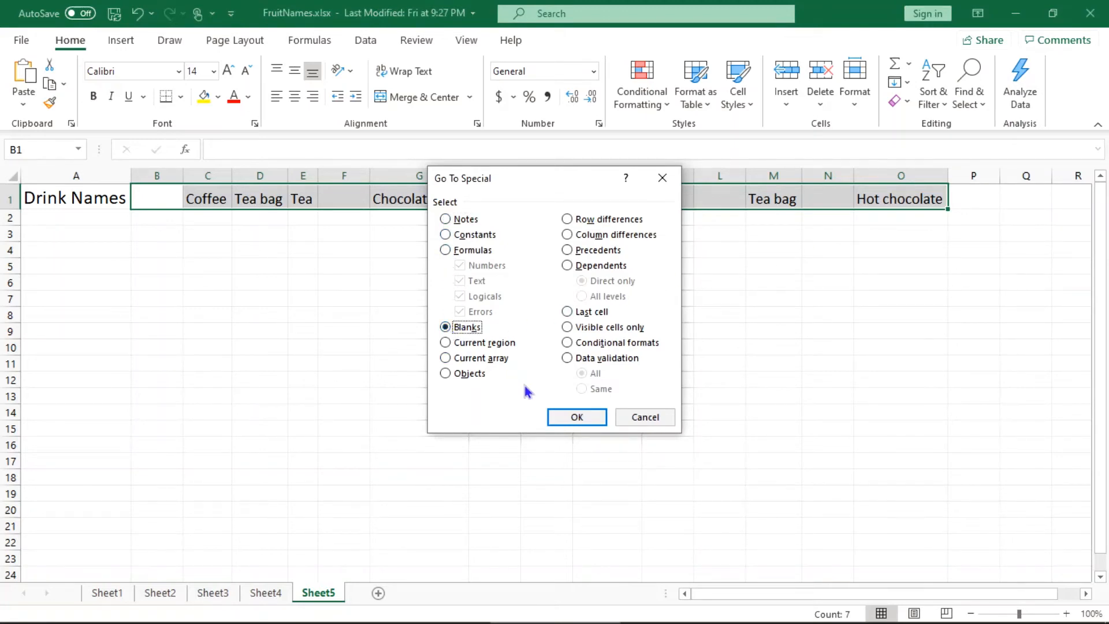
click(575, 416)
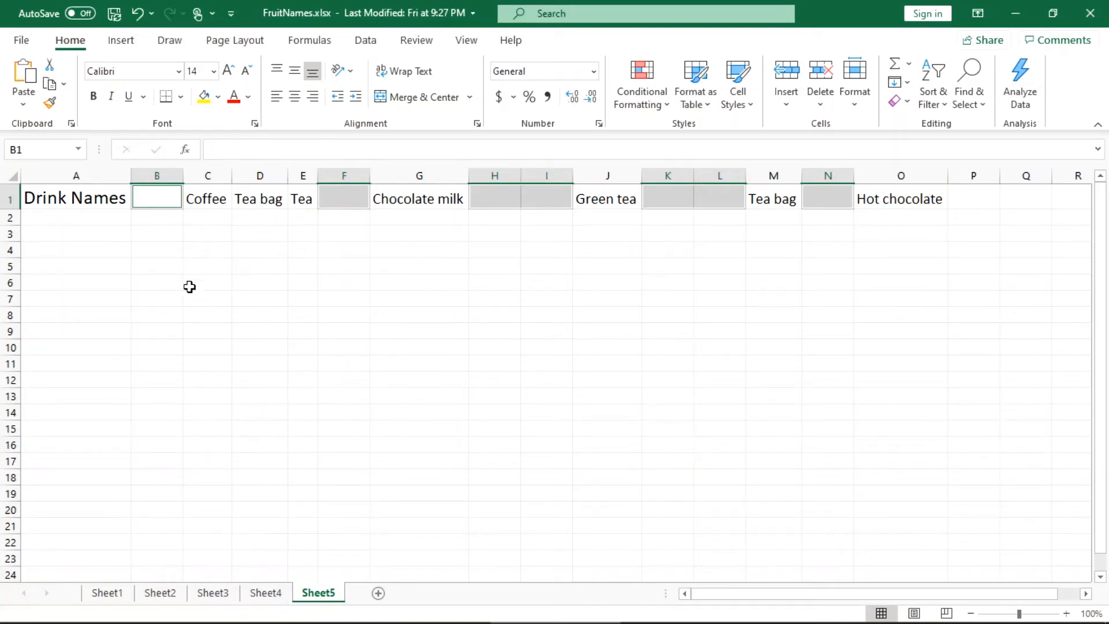
Delete the columns of the selected blank cells in the Drink Names row with the Entire column option.
right_click(348, 199)
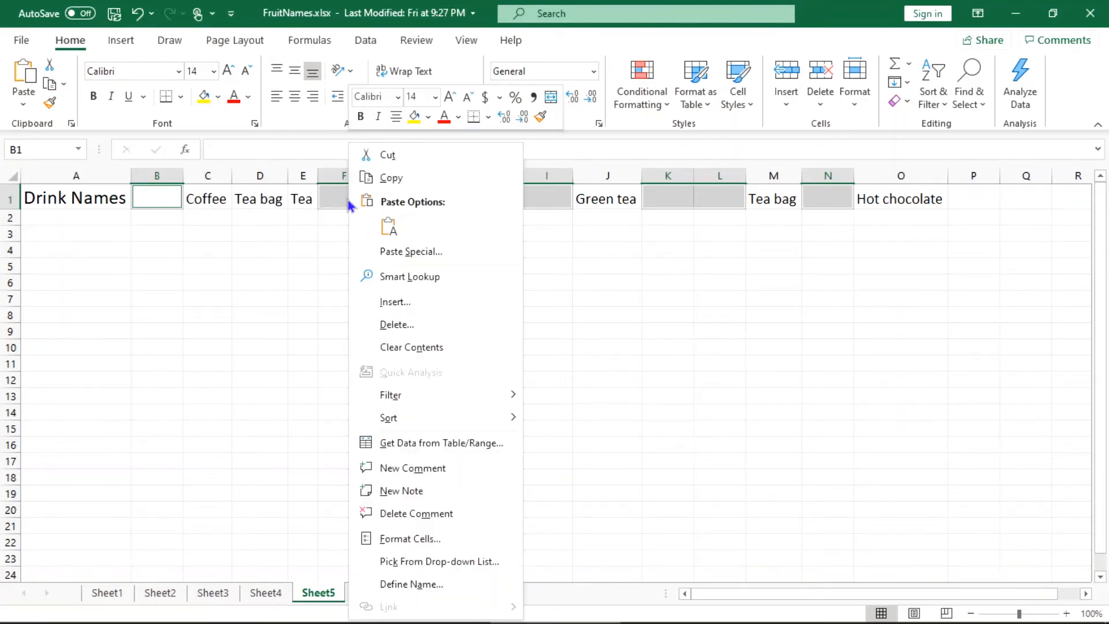
click(390, 326)
drag(387, 253, 491, 263)
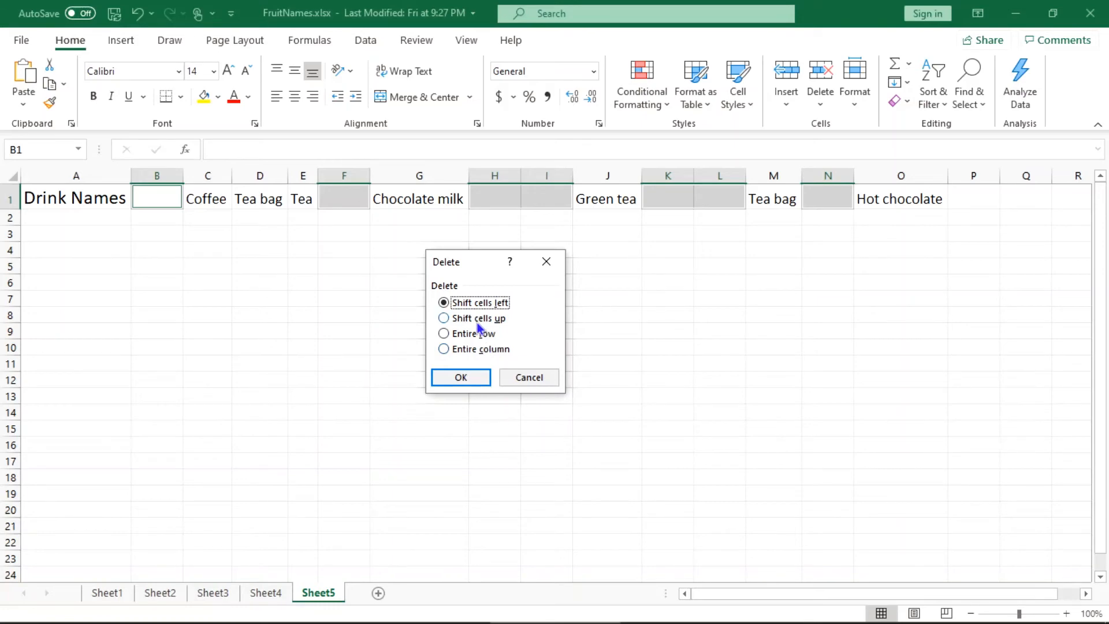
click(445, 349)
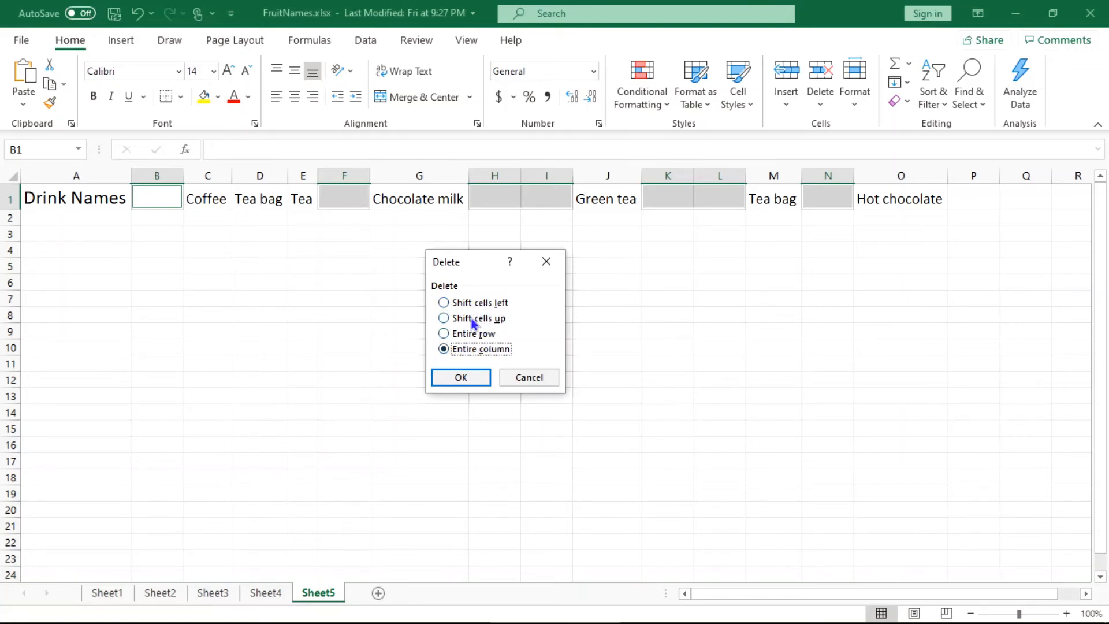
click(472, 381)
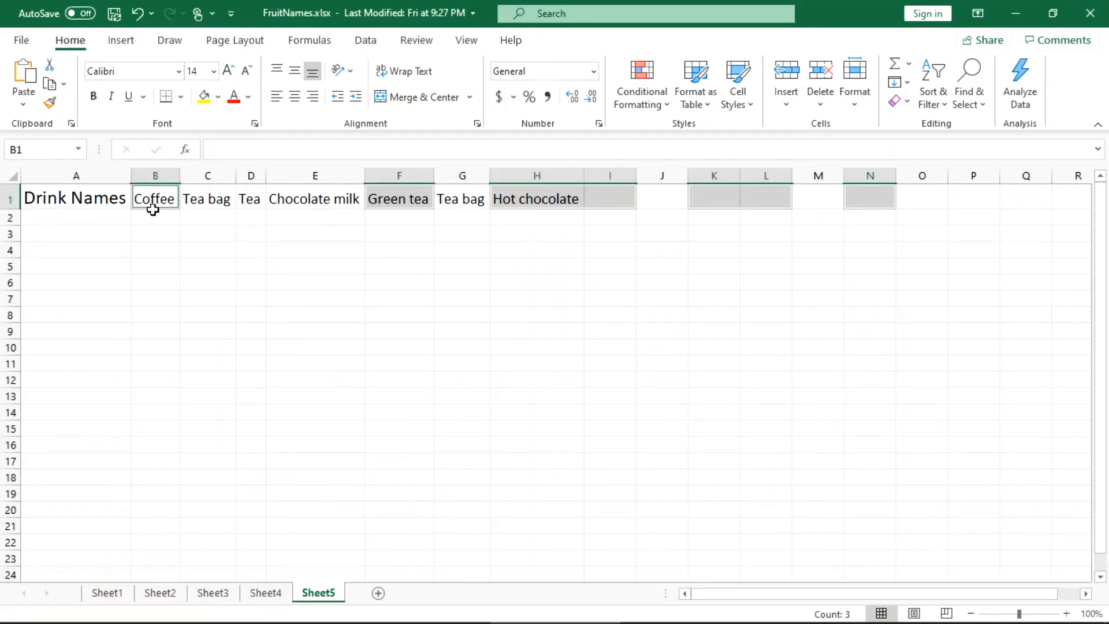
click(152, 199)
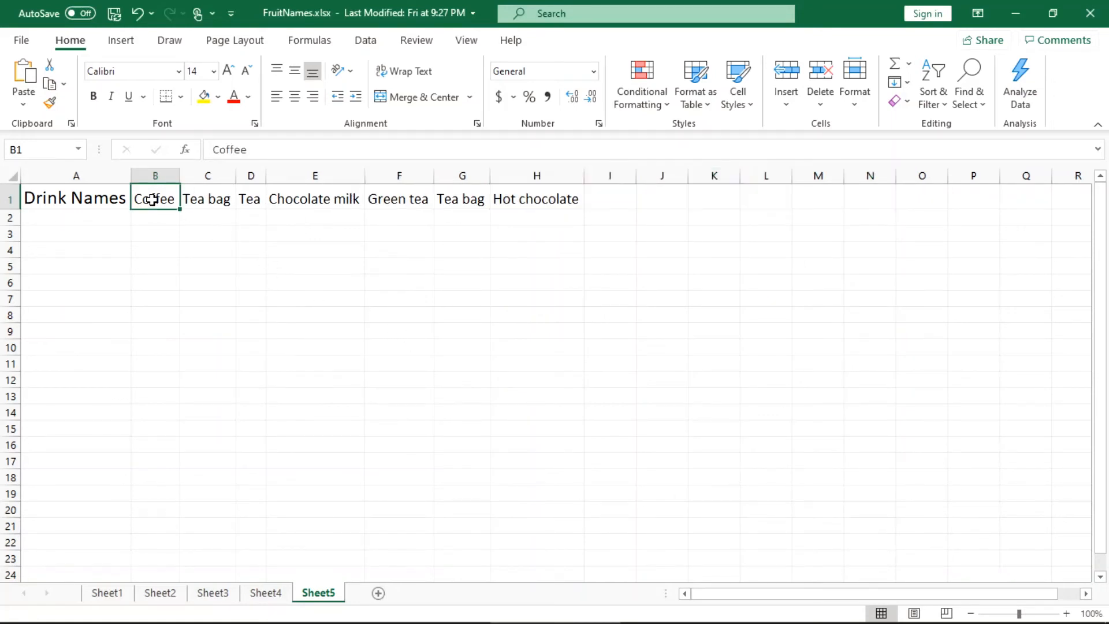